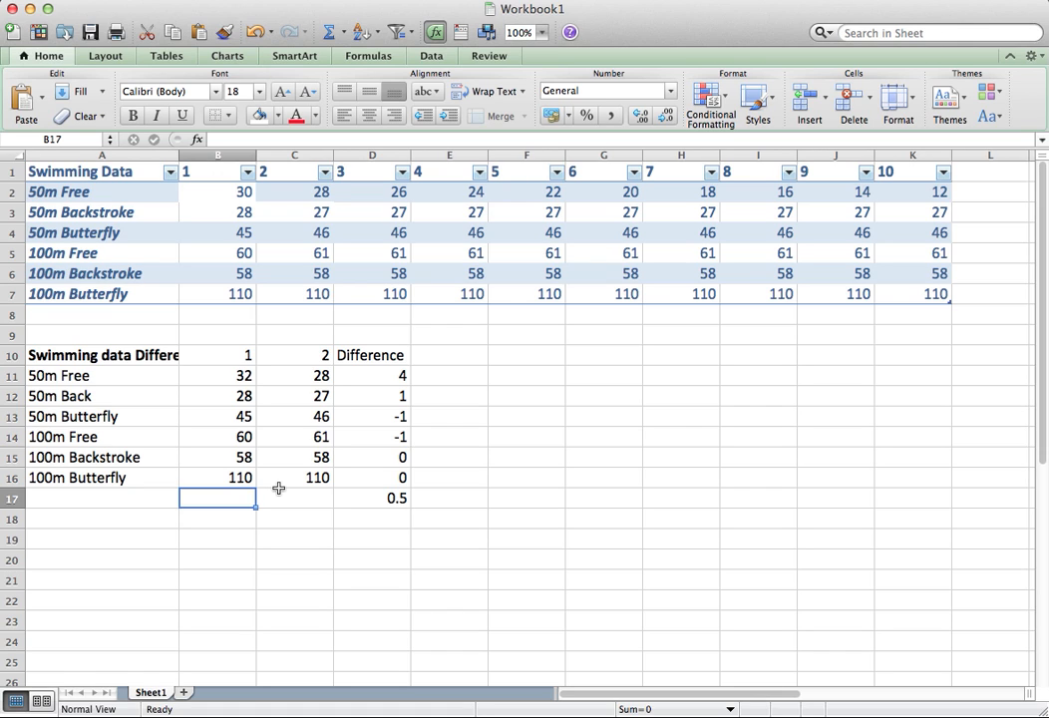
Enter the formula =B11+B12+B13+B15+B14+B16 in B17 to total the first column of swimming times
{"action": "type", "text": "="}
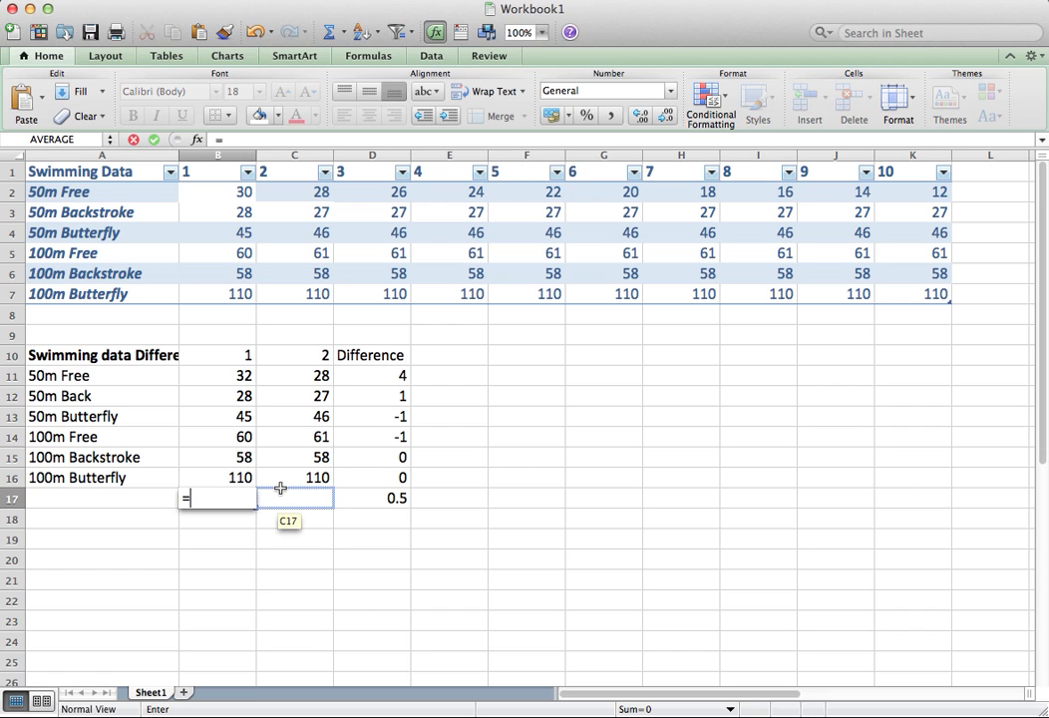
{"action": "left_click", "coordinate": [229, 380]}
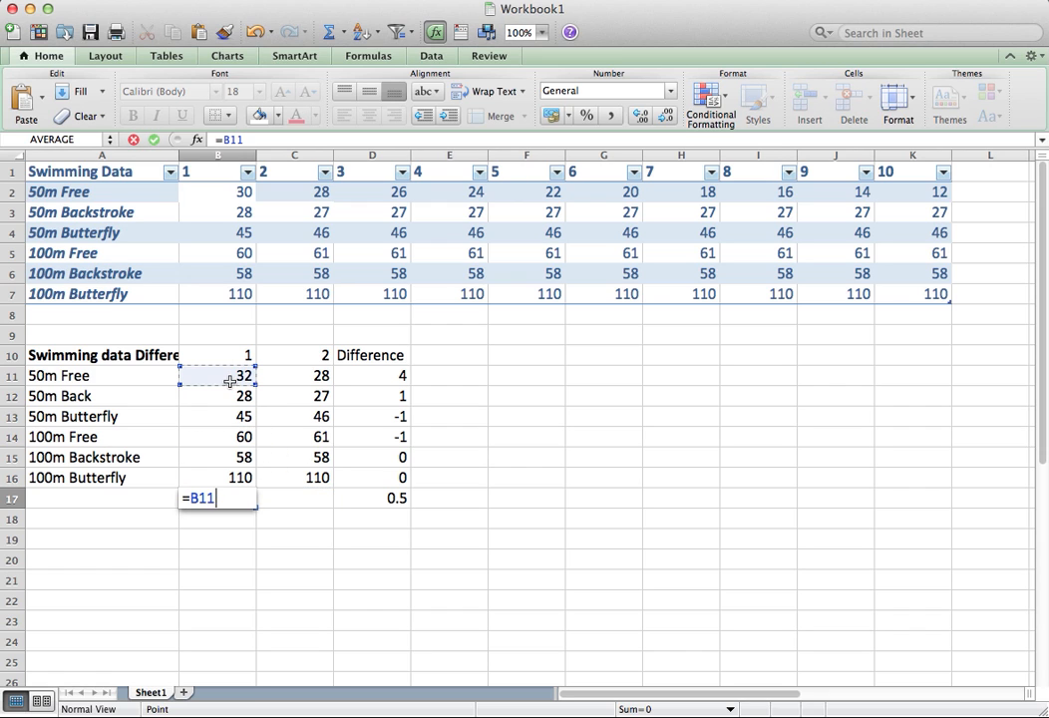
{"action": "type", "text": "+"}
{"action": "left_click", "coordinate": [206, 391]}
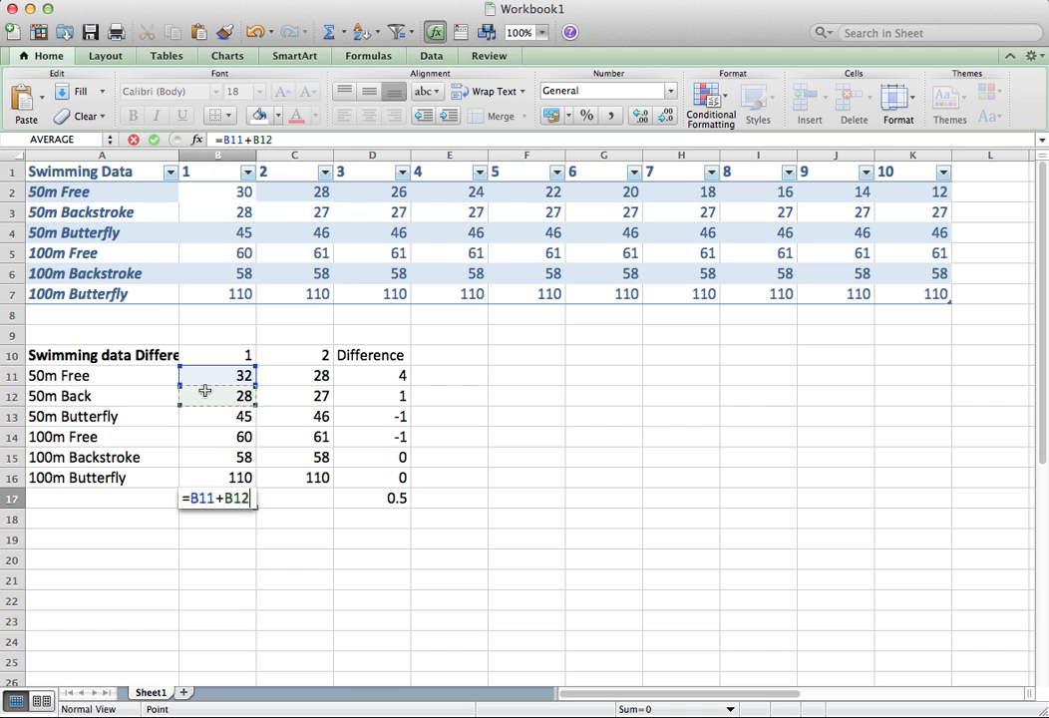
{"action": "type", "text": "+"}
{"action": "left_click", "coordinate": [215, 412]}
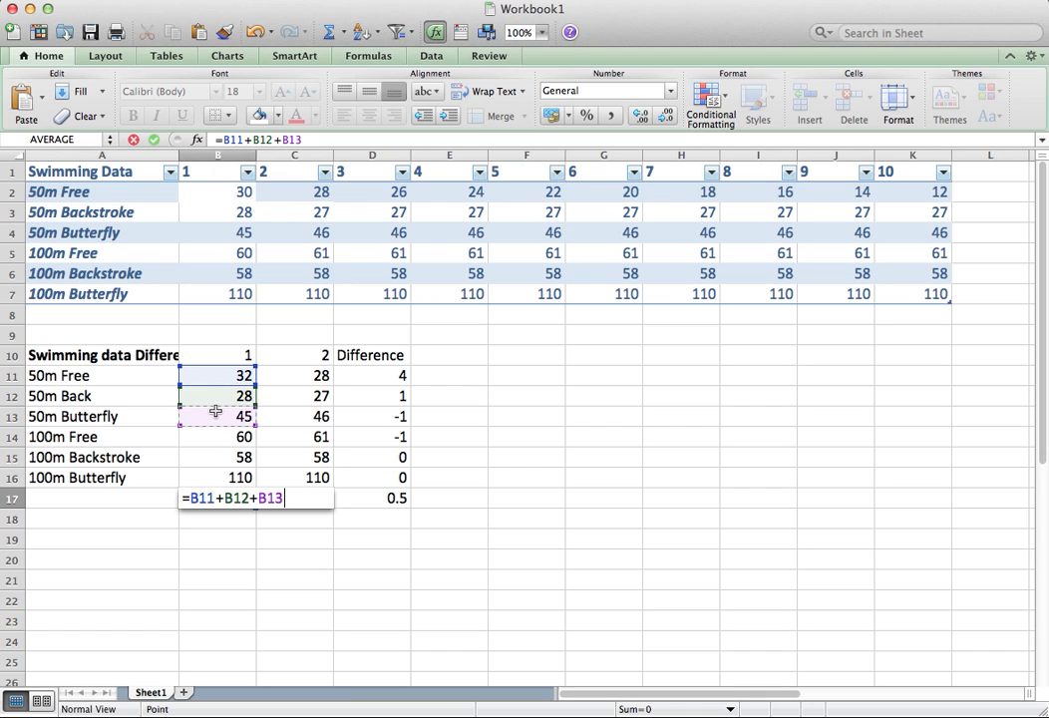
{"action": "type", "text": "+"}
{"action": "left_click", "coordinate": [217, 450]}
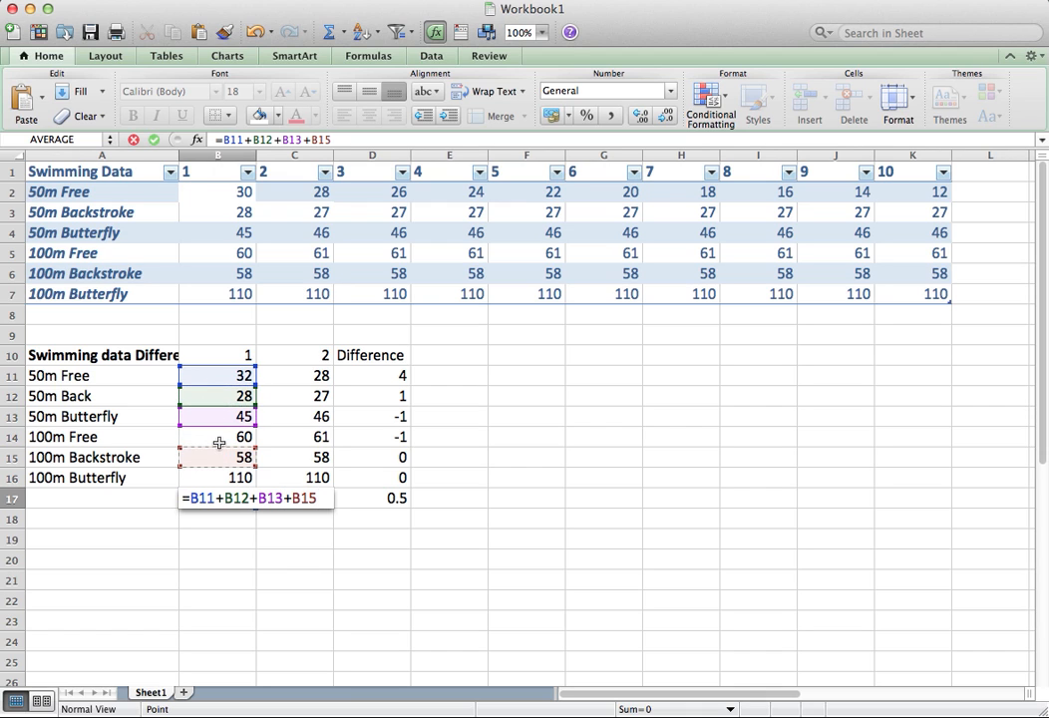
{"action": "type", "text": "+"}
{"action": "left_click", "coordinate": [210, 437]}
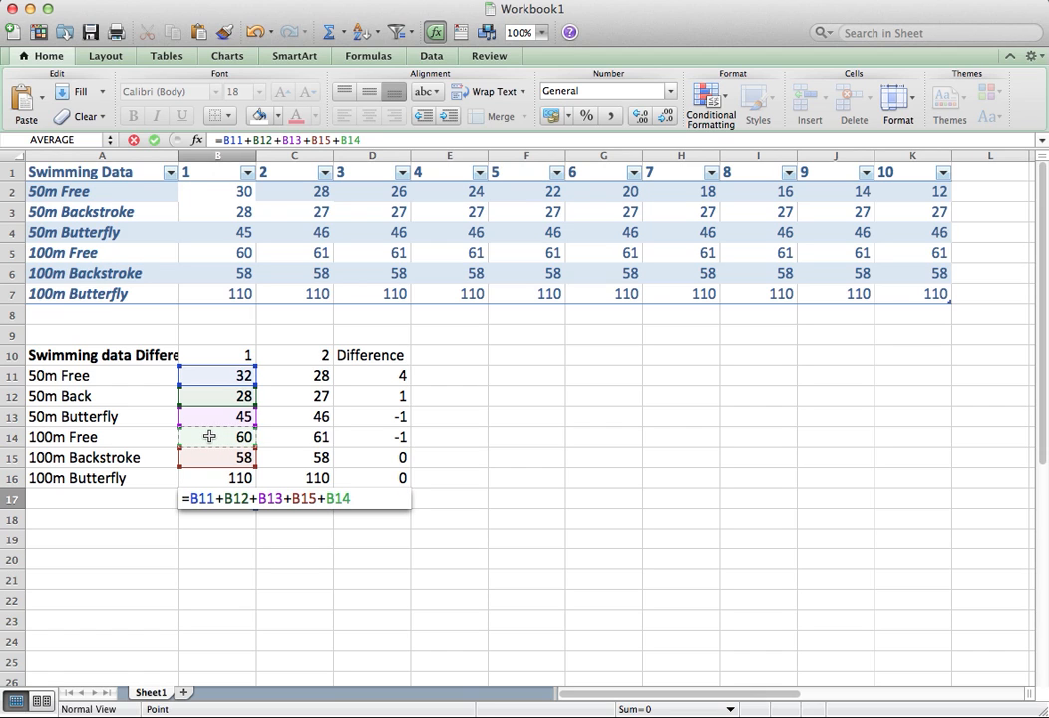
{"action": "type", "text": "+"}
{"action": "left_click", "coordinate": [201, 478]}
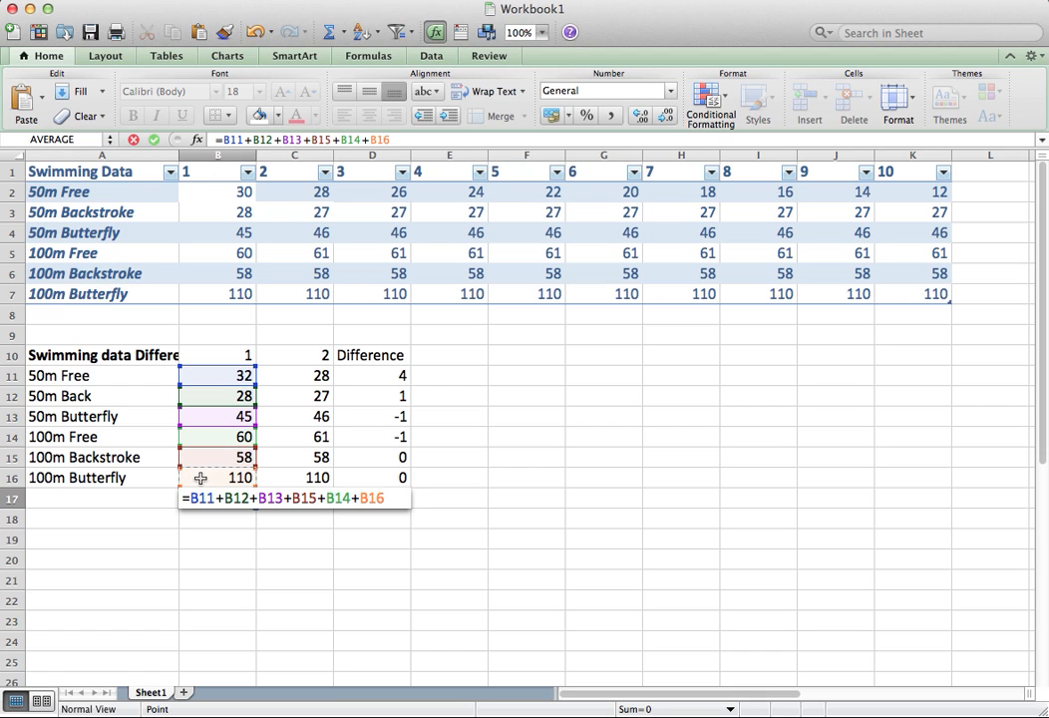
{"action": "key", "text": "Return"}
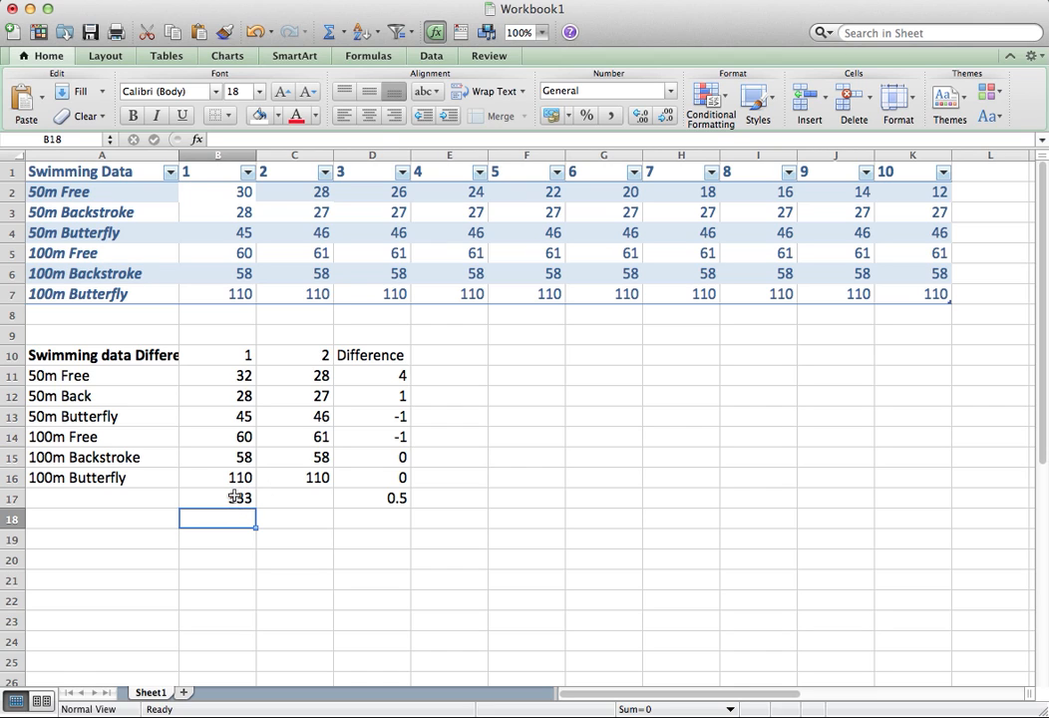
Record the total from B17 as the plain value 333 in F11 and fill that cell with yellow
{"action": "left_click", "coordinate": [234, 496]}
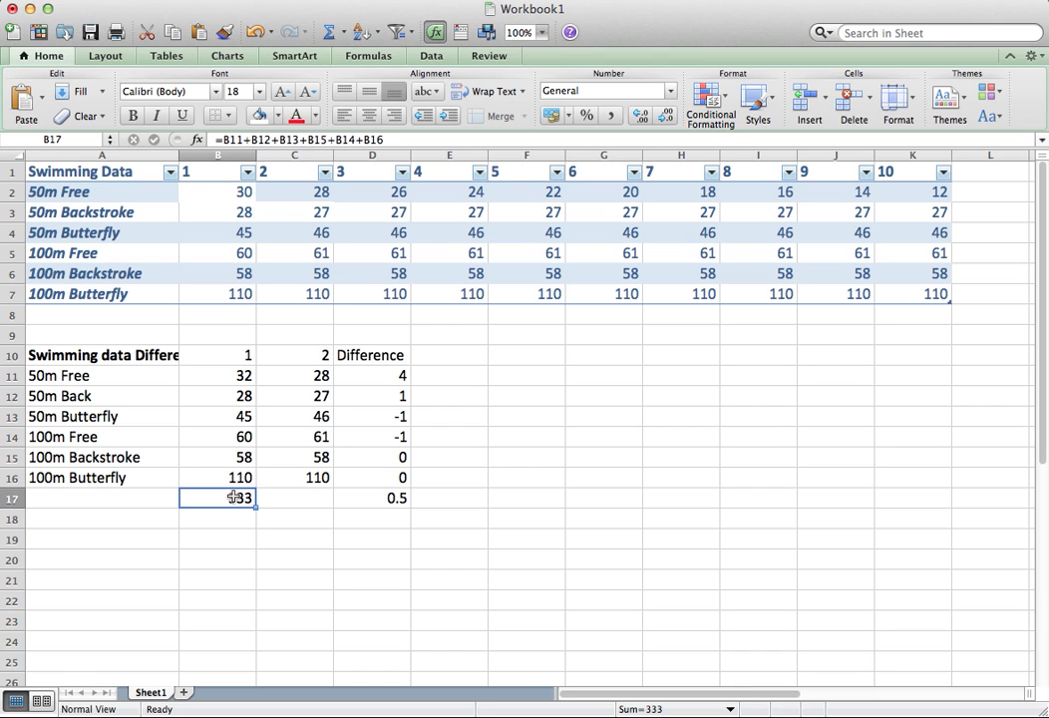
{"action": "left_click", "coordinate": [541, 373]}
{"action": "type", "text": "333"}
{"action": "key", "text": "Return"}
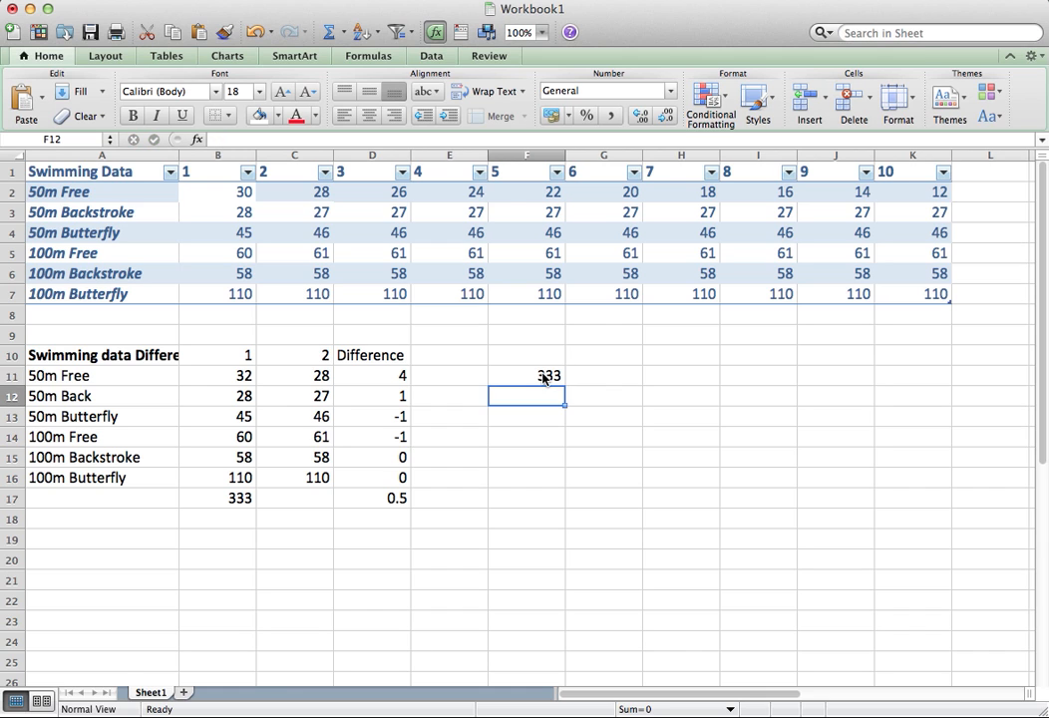
{"action": "left_click", "coordinate": [543, 374]}
{"action": "left_click", "coordinate": [280, 115]}
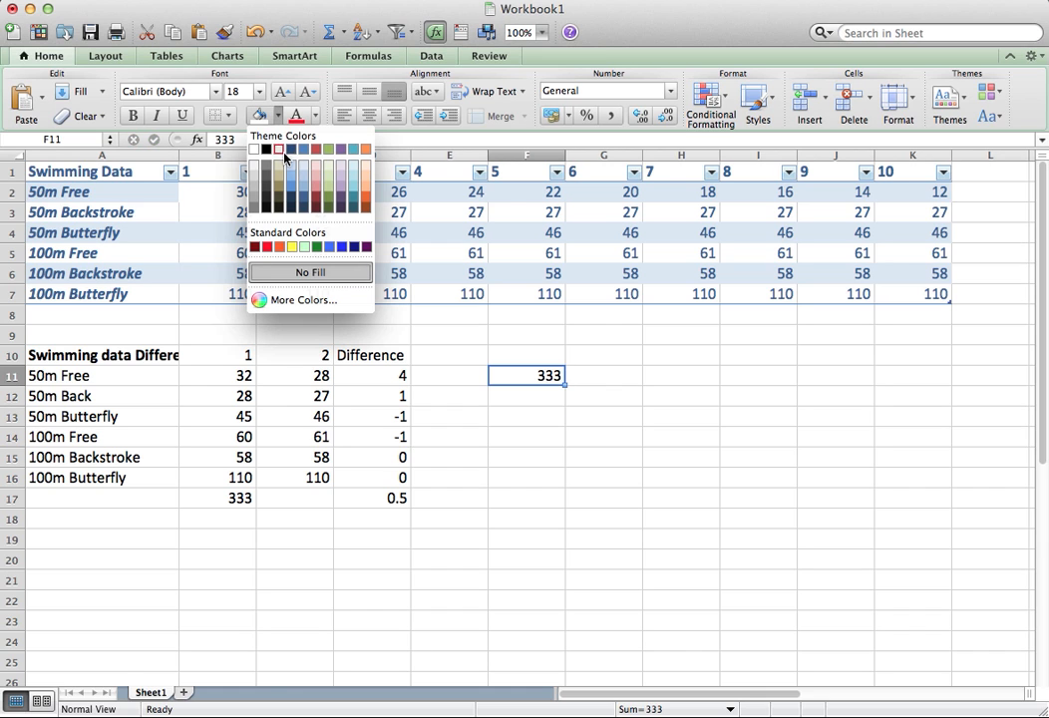
{"action": "left_click", "coordinate": [241, 205]}
{"action": "left_click", "coordinate": [544, 412]}
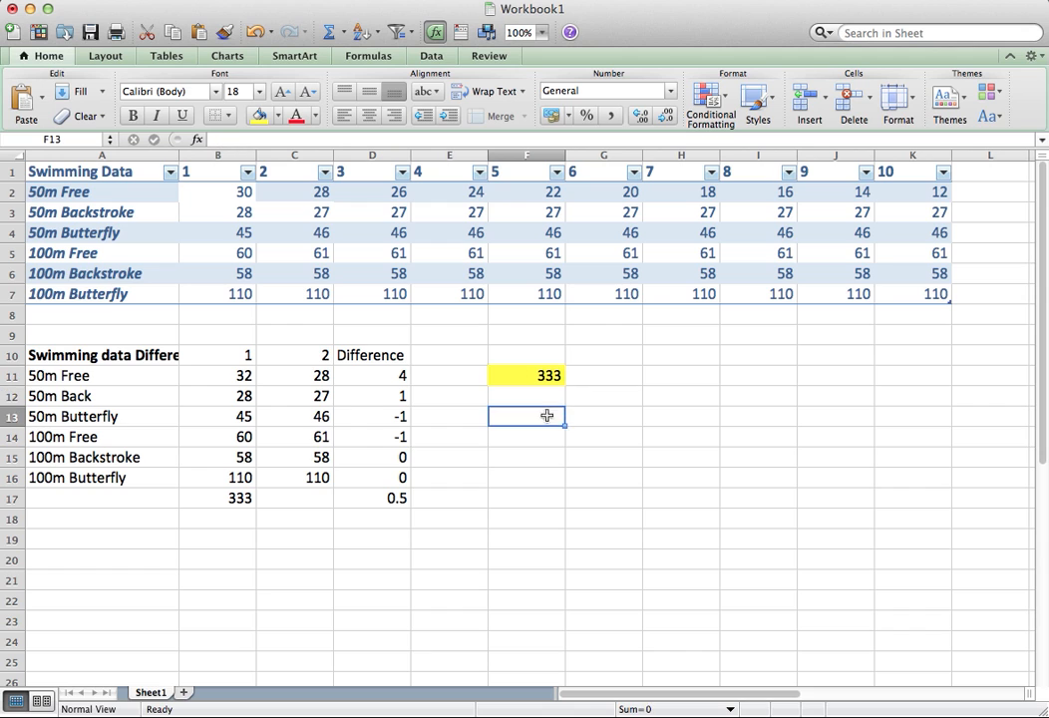
Replace the cell-by-cell addition in B17 with the formula =SUM(B11:B16)
{"action": "left_click", "coordinate": [244, 498]}
{"action": "double_click", "coordinate": [231, 495]}
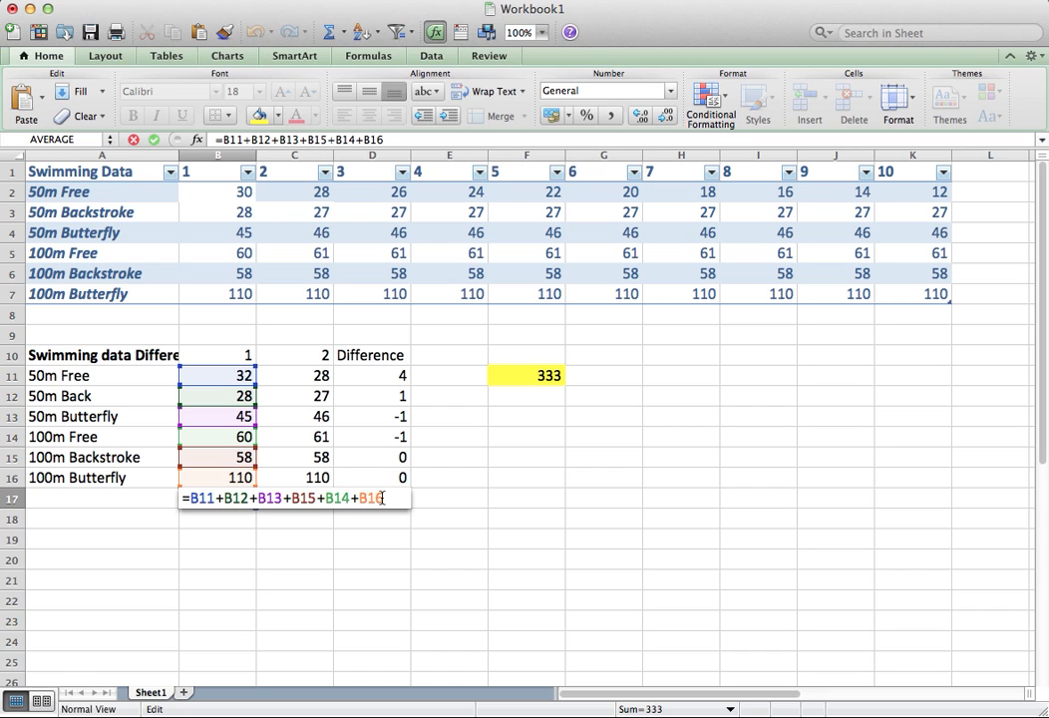
{"action": "left_click_drag", "start_coordinate": [387, 504], "coordinate": [196, 504]}
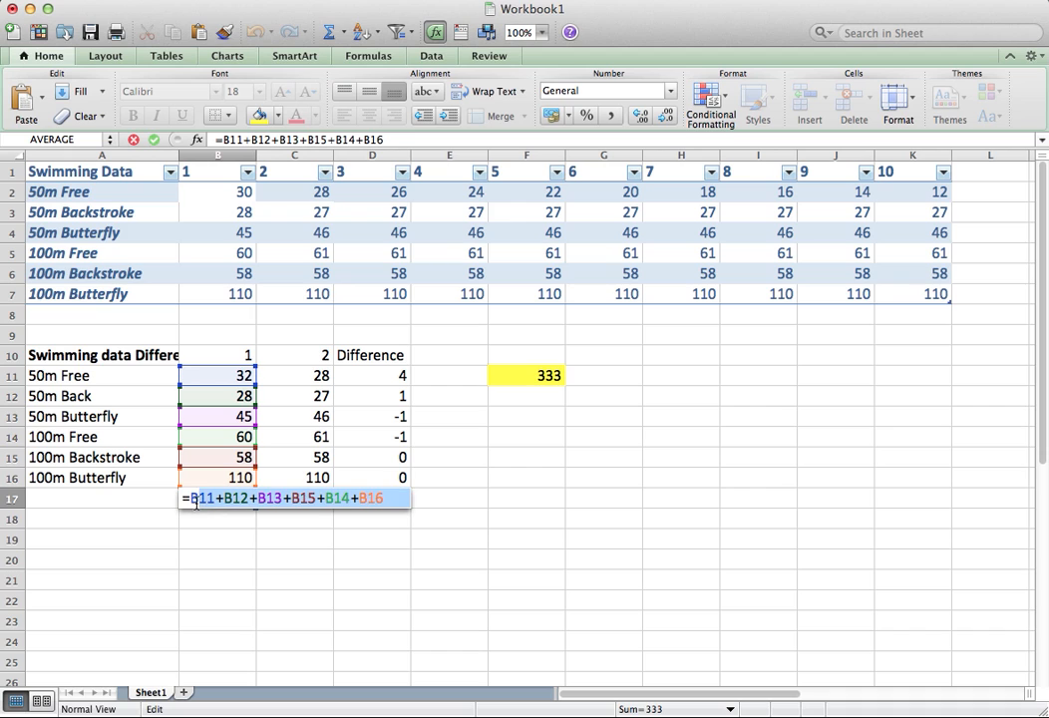
{"action": "key", "text": "BackSpace"}
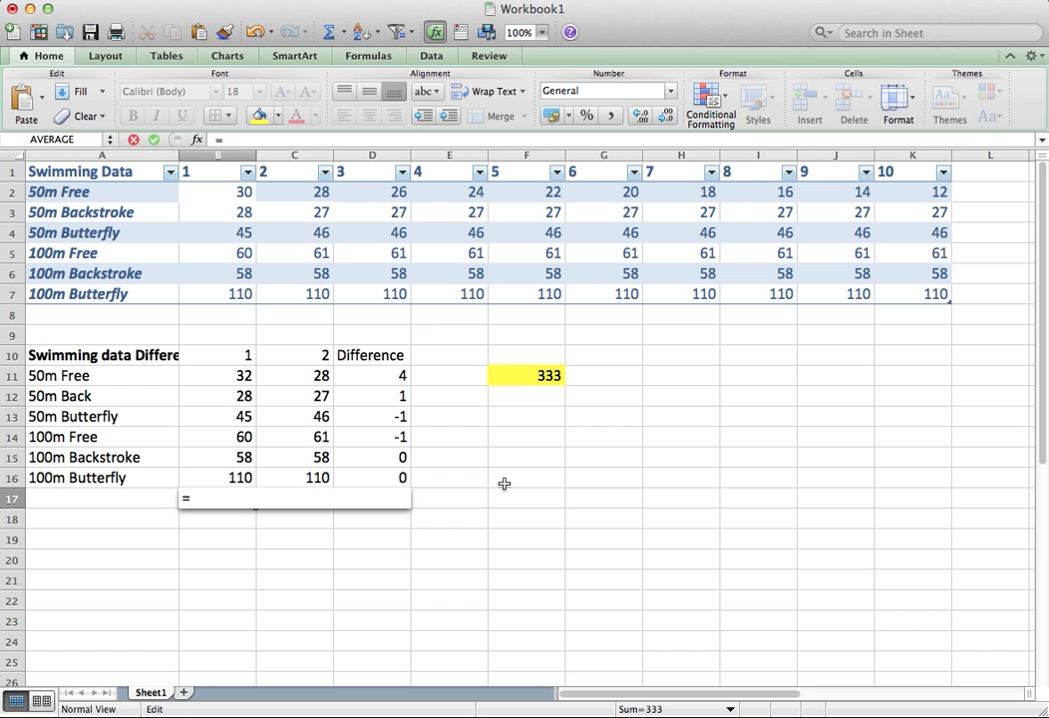
{"action": "type", "text": "um"}
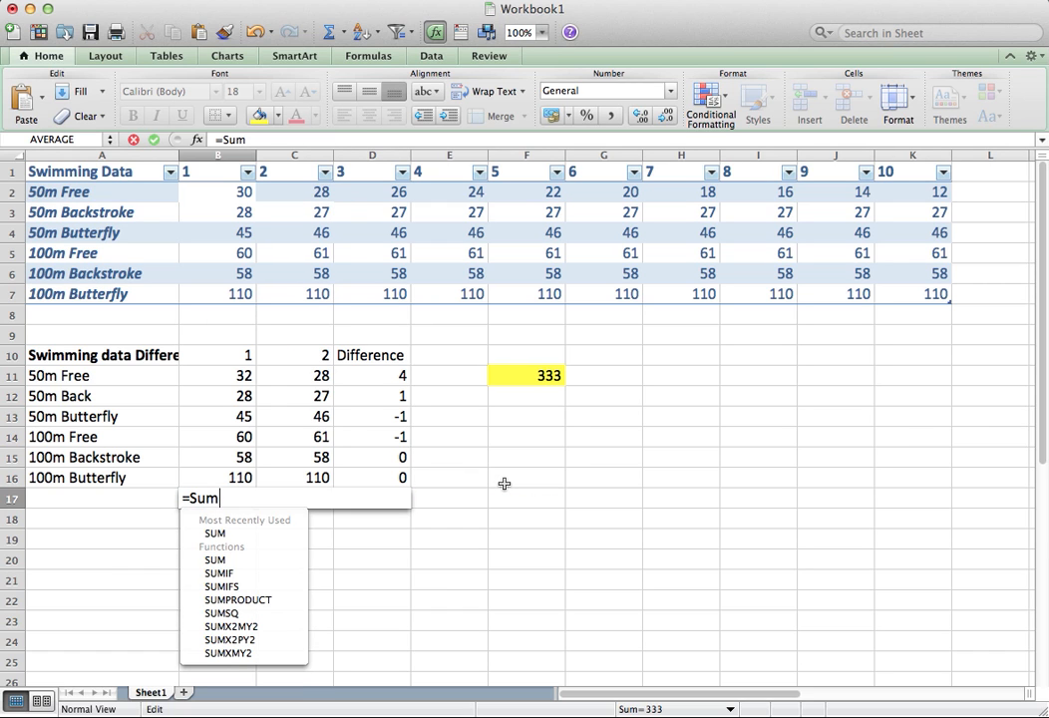
{"action": "left_click", "coordinate": [505, 484]}
{"action": "type", "text": "("}
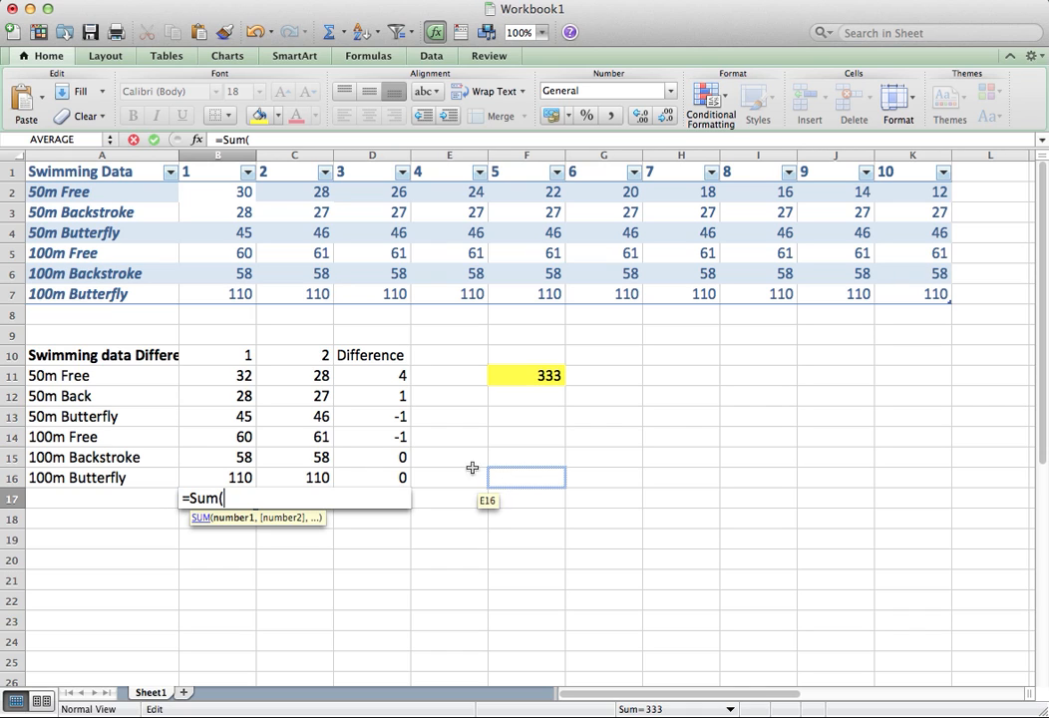
{"action": "left_click", "coordinate": [206, 376]}
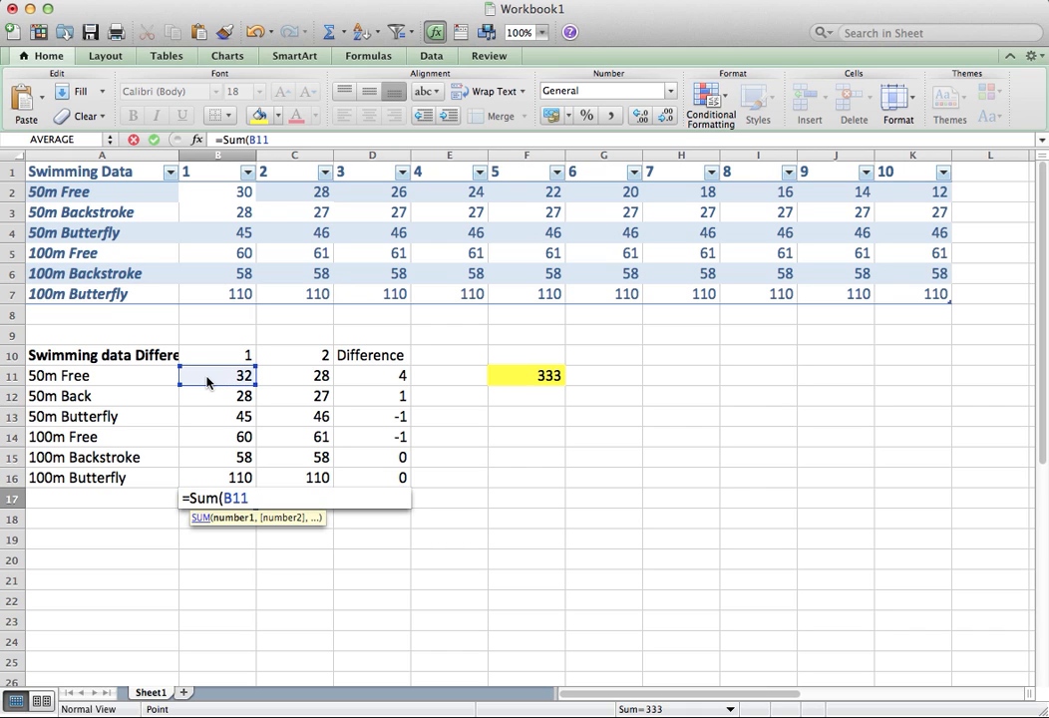
{"action": "left_click_drag", "start_coordinate": [208, 381], "coordinate": [215, 478]}
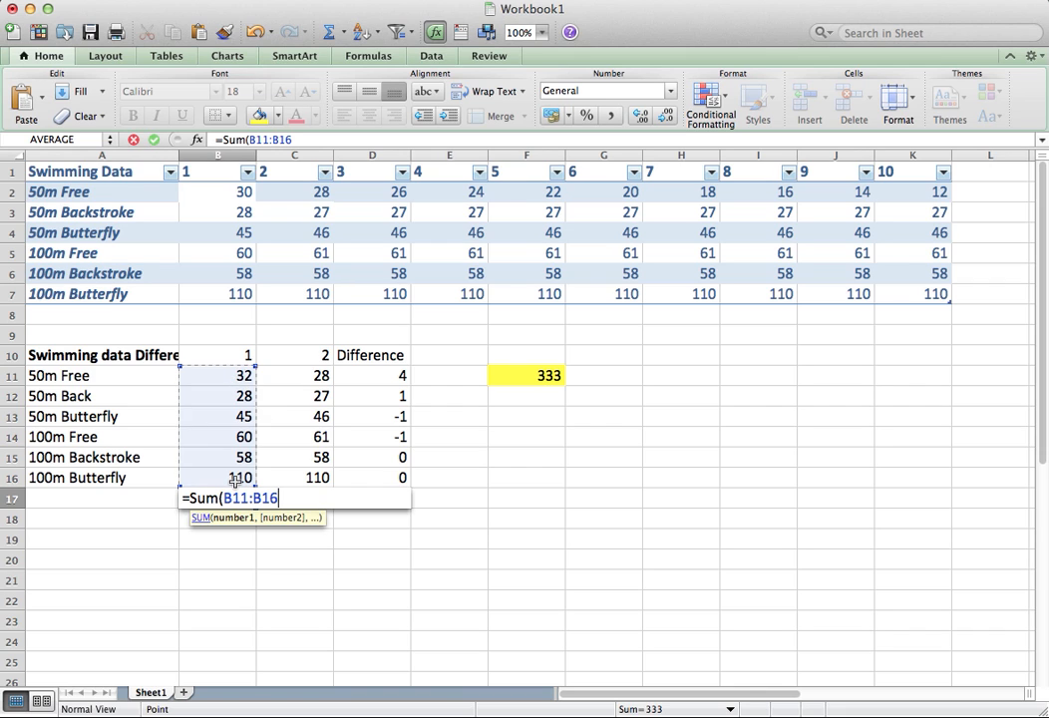
{"action": "type", "text": ")"}
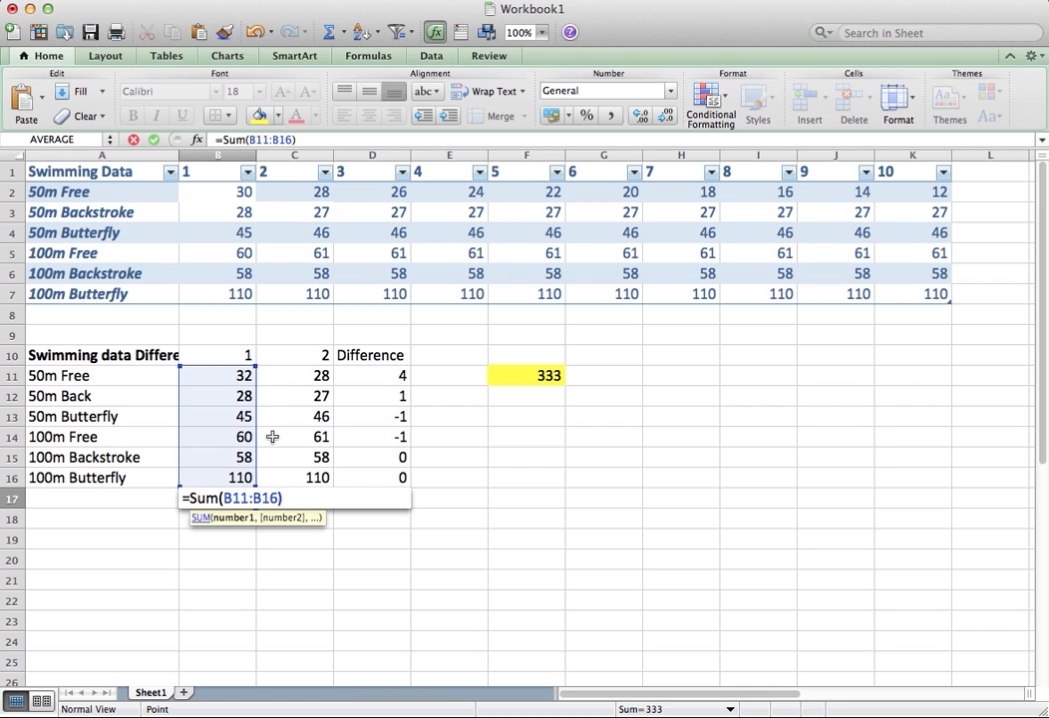
{"action": "key", "text": "Return"}
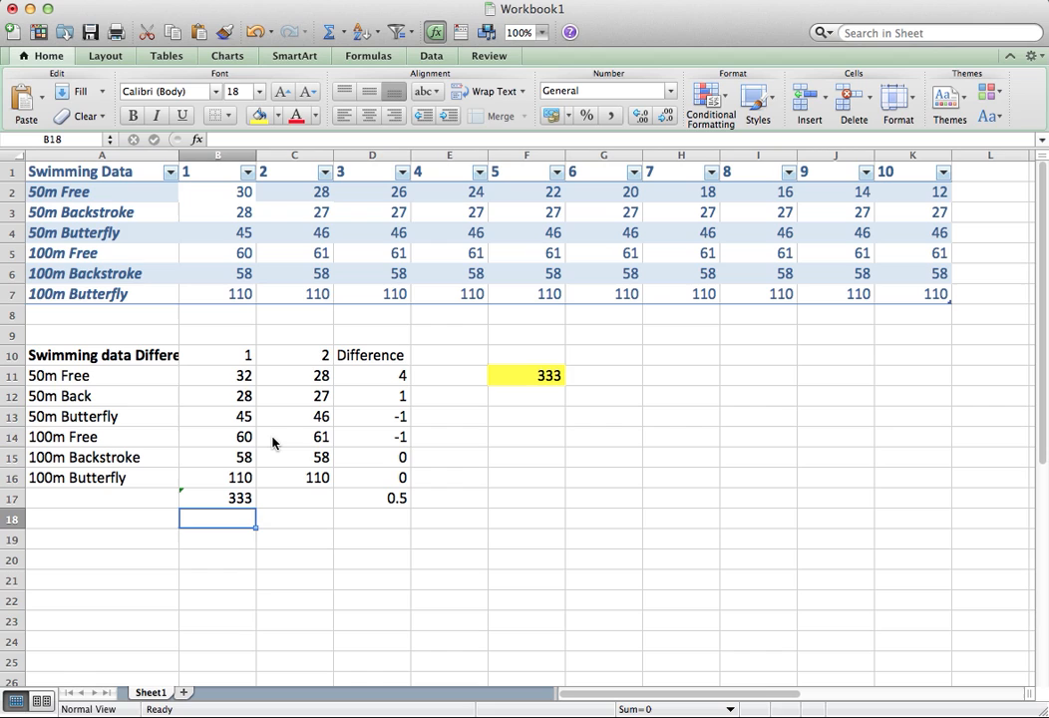
{"action": "left_click", "coordinate": [237, 498]}
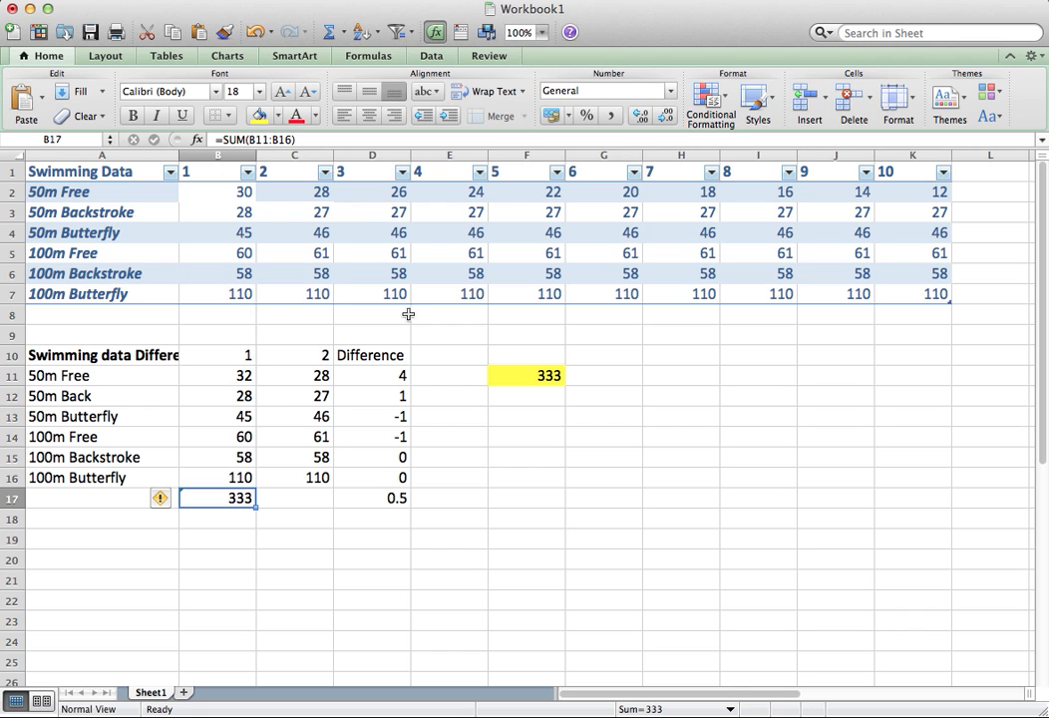
{"action": "left_click_drag", "start_coordinate": [227, 377], "coordinate": [225, 477]}
{"action": "left_click_drag", "start_coordinate": [212, 376], "coordinate": [391, 472]}
{"action": "left_click_drag", "start_coordinate": [237, 373], "coordinate": [304, 469]}
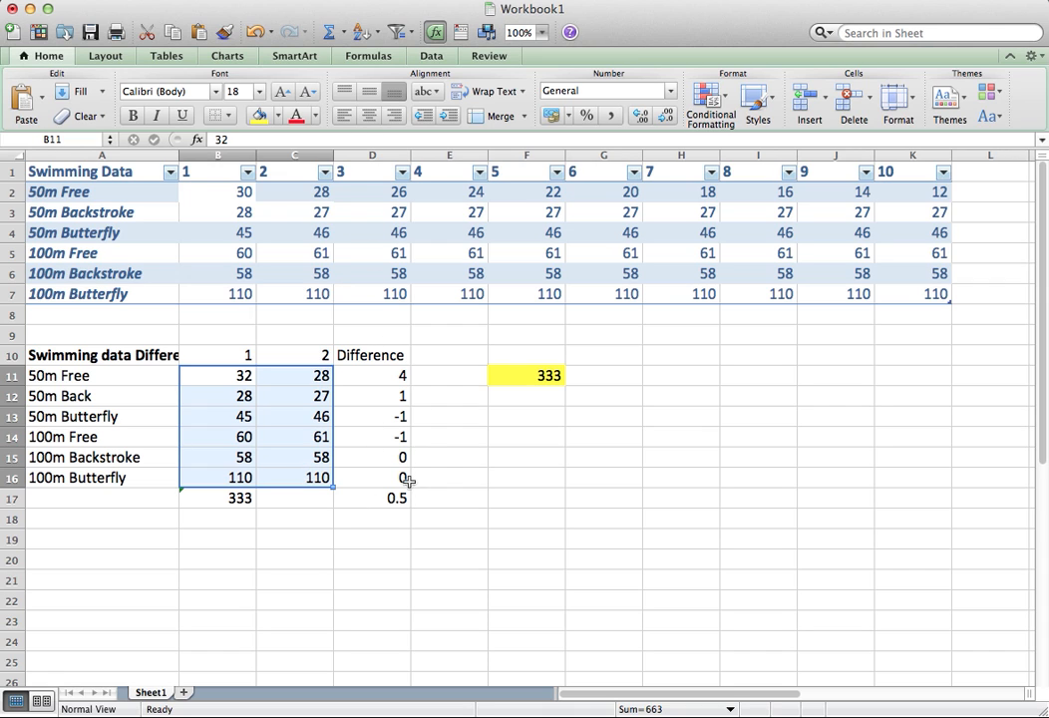
{"action": "left_click_drag", "start_coordinate": [231, 378], "coordinate": [283, 472]}
Extend the sum in B17 to cover both columns of times by changing its range to B11:C16
{"action": "left_click", "coordinate": [232, 498]}
{"action": "double_click", "coordinate": [233, 498]}
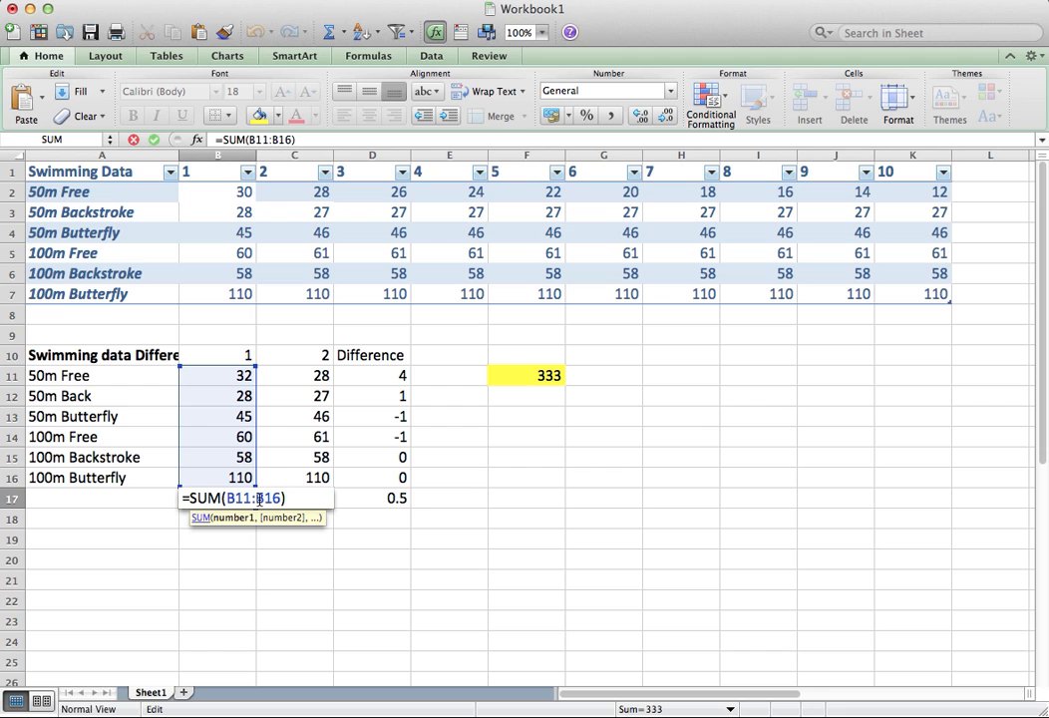
{"action": "left_click_drag", "start_coordinate": [258, 498], "coordinate": [278, 491]}
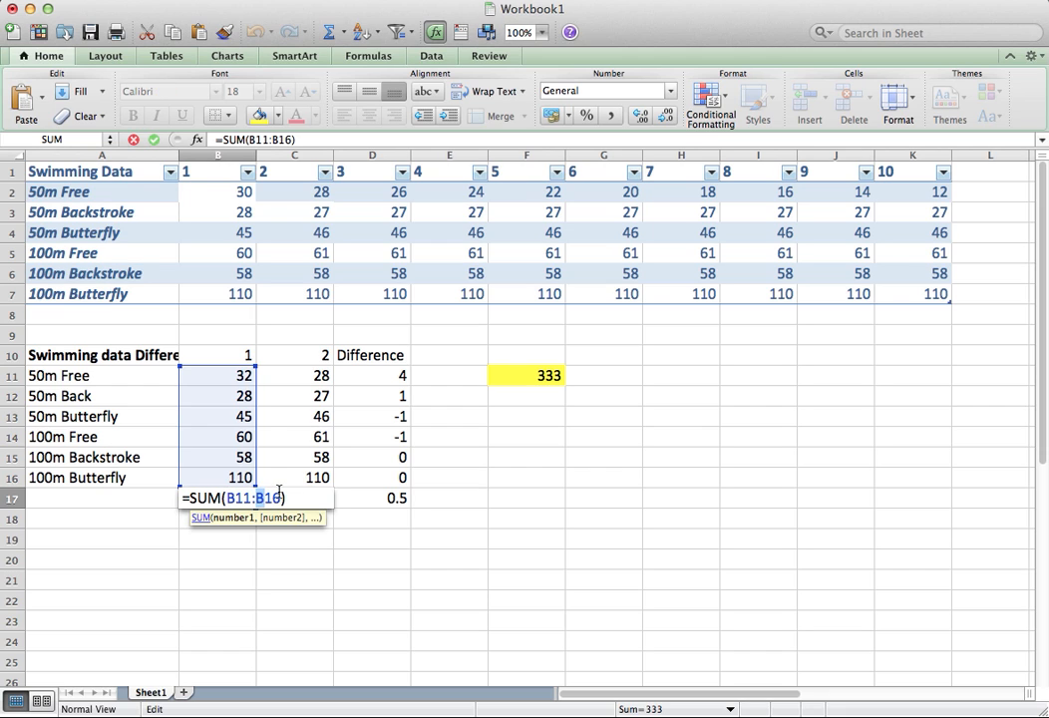
{"action": "type", "text": "C16"}
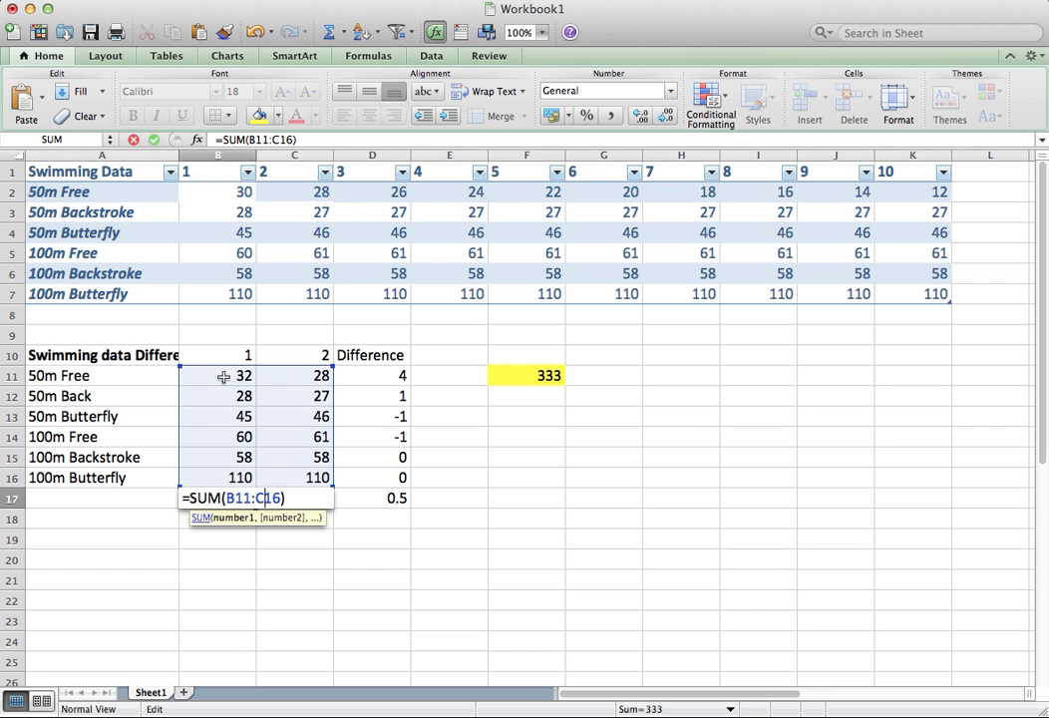
{"action": "left_click", "coordinate": [290, 498]}
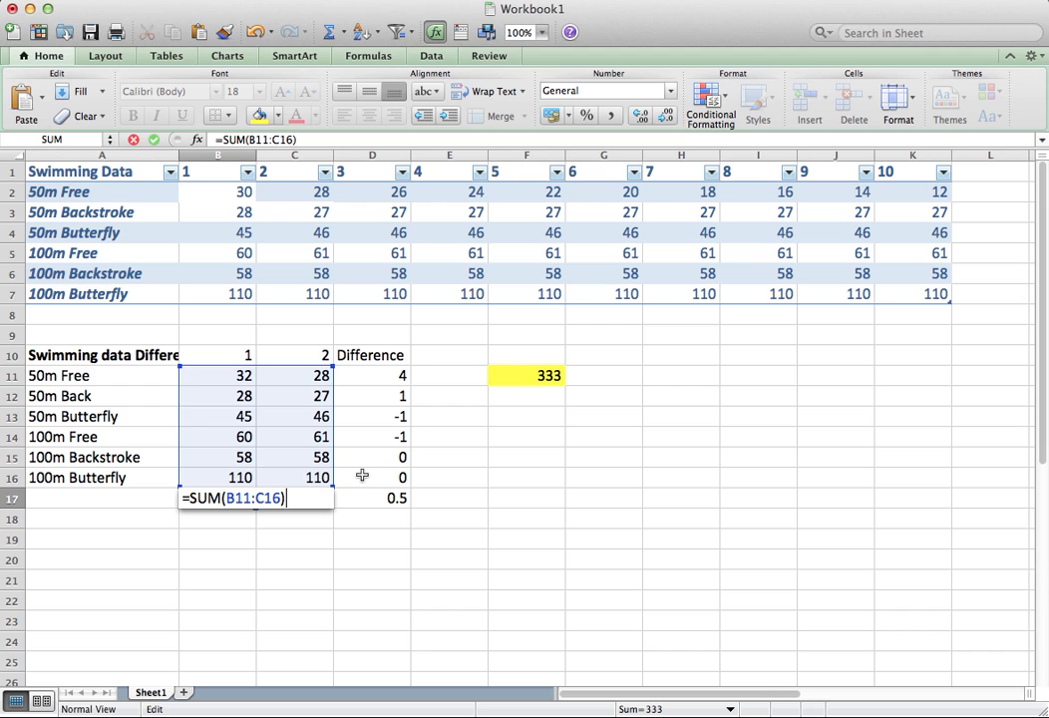
{"action": "key", "text": "Return"}
Calculate the average of B11:C16 in B18 with the AVERAGE function
{"action": "type", "text": "=Aveage"}
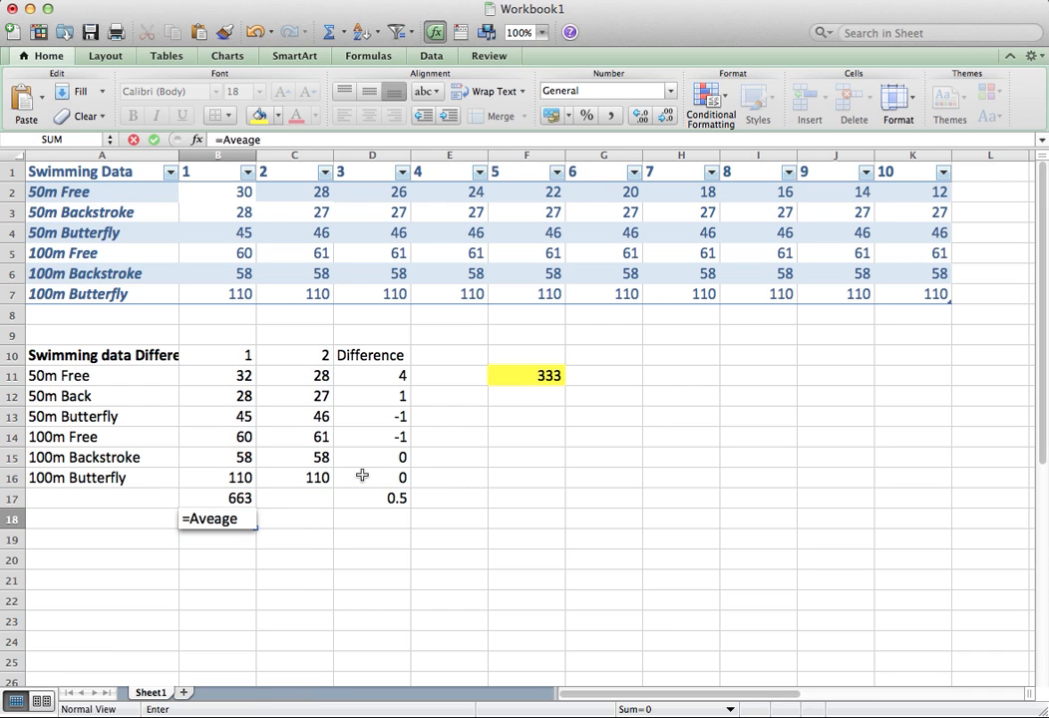
{"action": "key", "text": "BackSpace"}
{"action": "key", "text": "BackSpace"}
{"action": "key", "text": "BackSpace"}
{"action": "type", "text": "rage("}
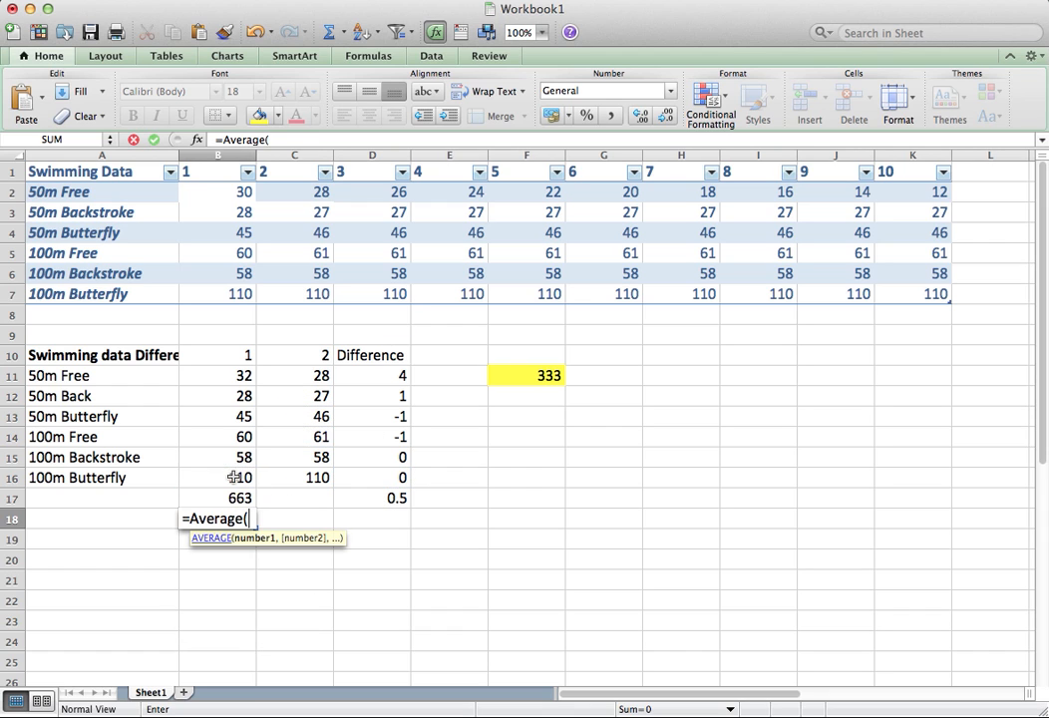
{"action": "left_click_drag", "start_coordinate": [236, 475], "coordinate": [297, 376]}
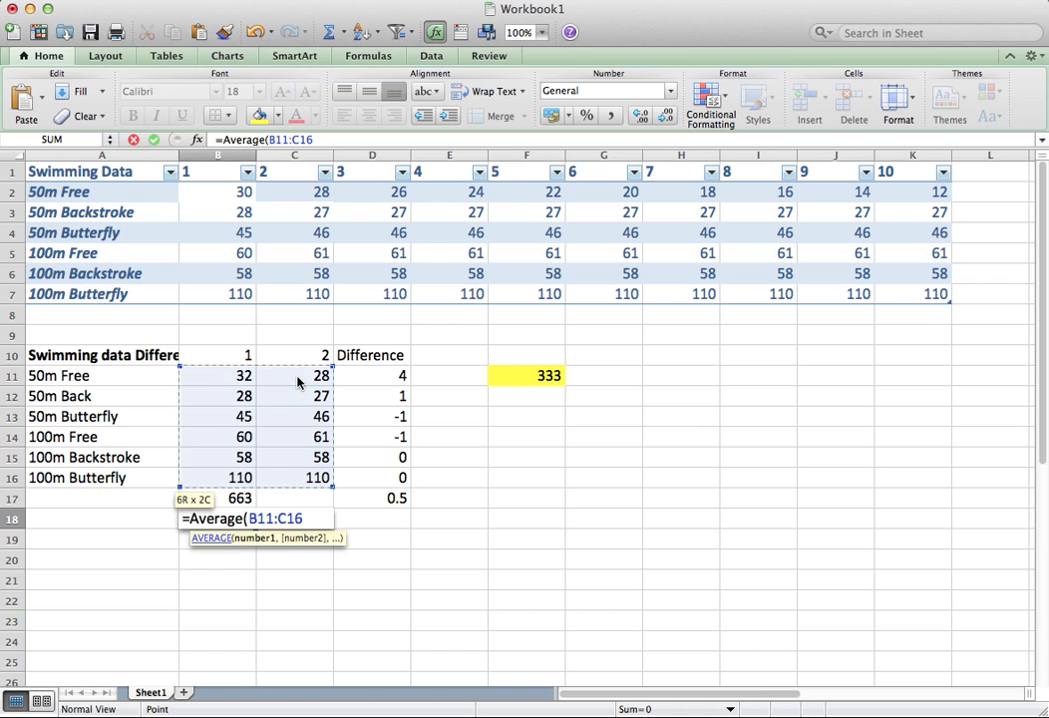
{"action": "key", "text": "Return"}
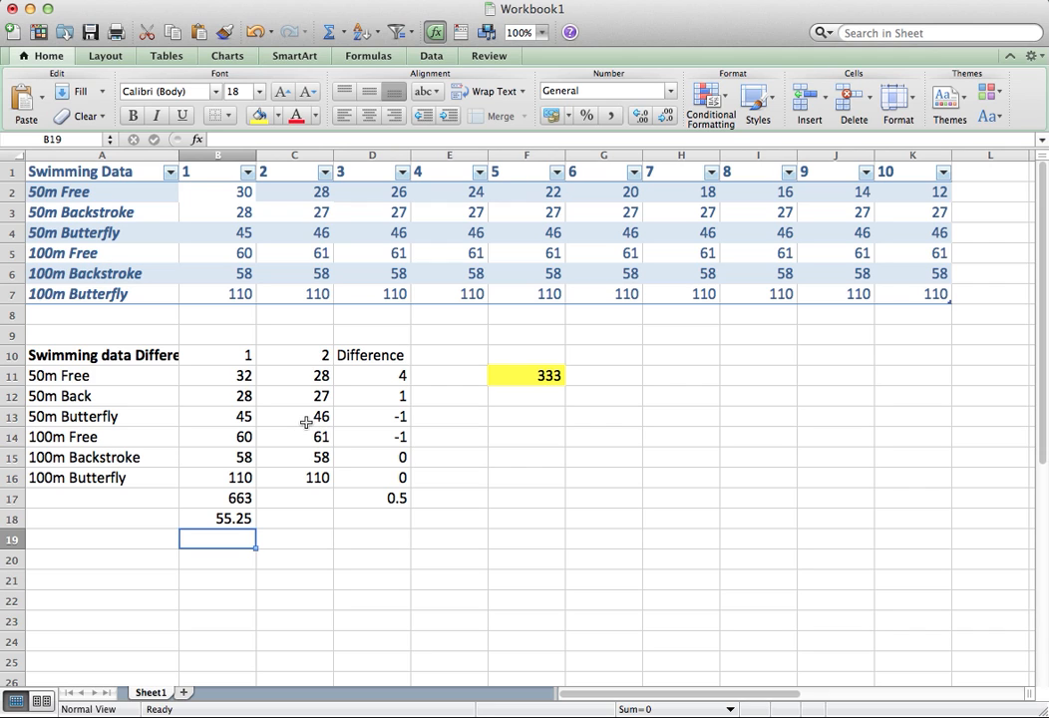
Find the largest time of B11:C16 in B19 with the MAX function
{"action": "type", "text": "="}
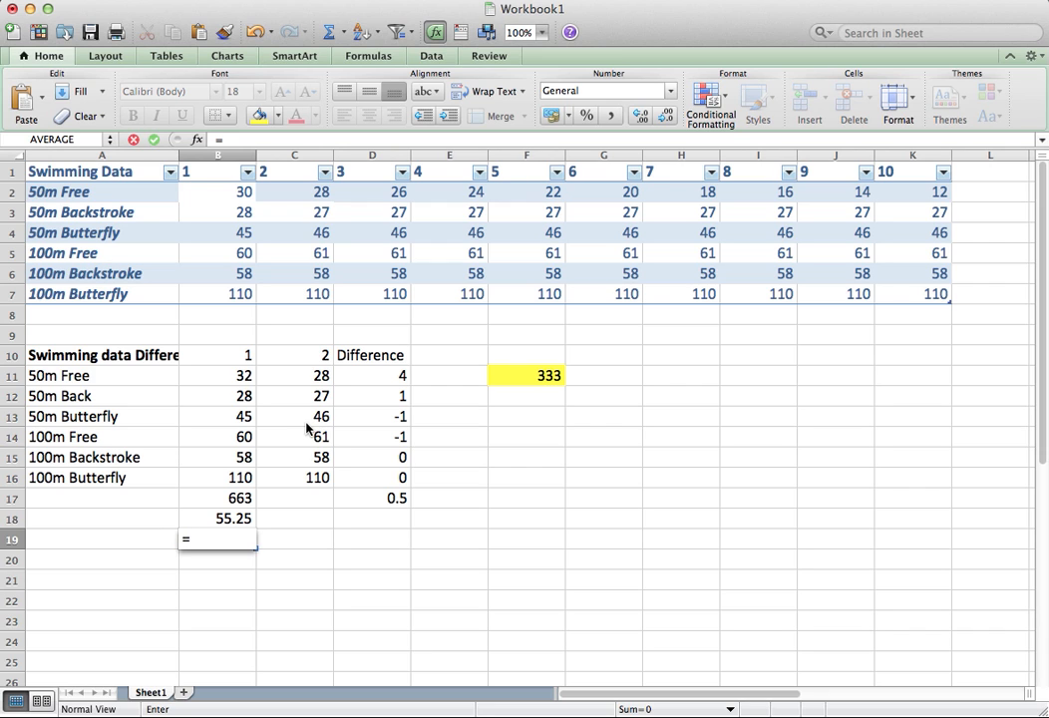
{"action": "left_click", "coordinate": [112, 140]}
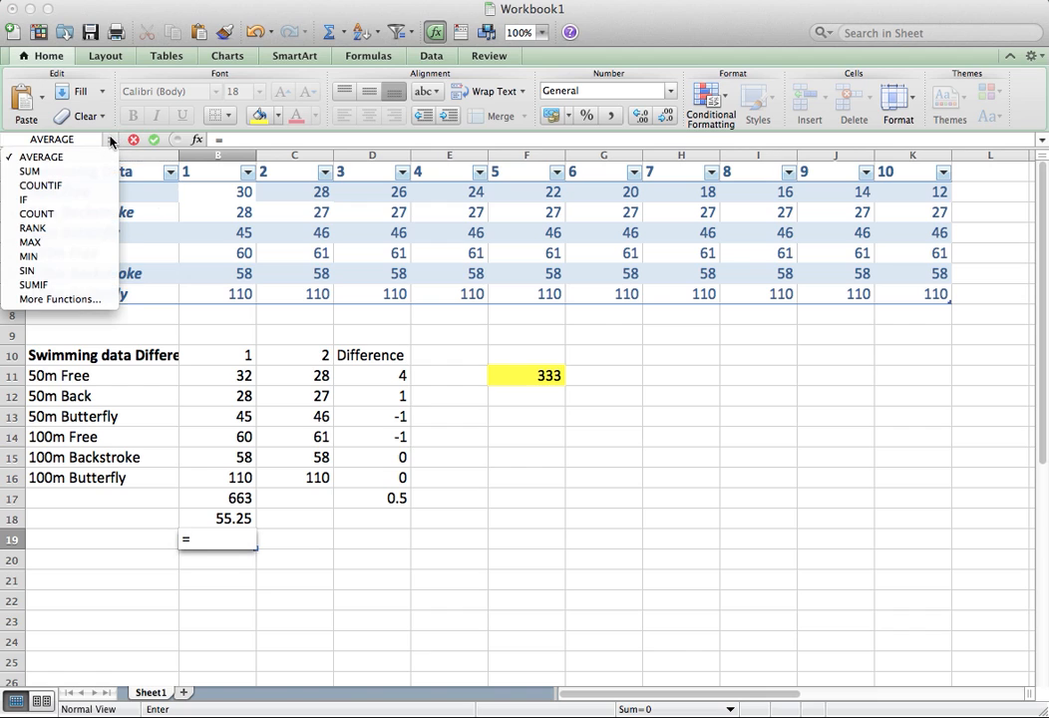
{"action": "left_click", "coordinate": [81, 244]}
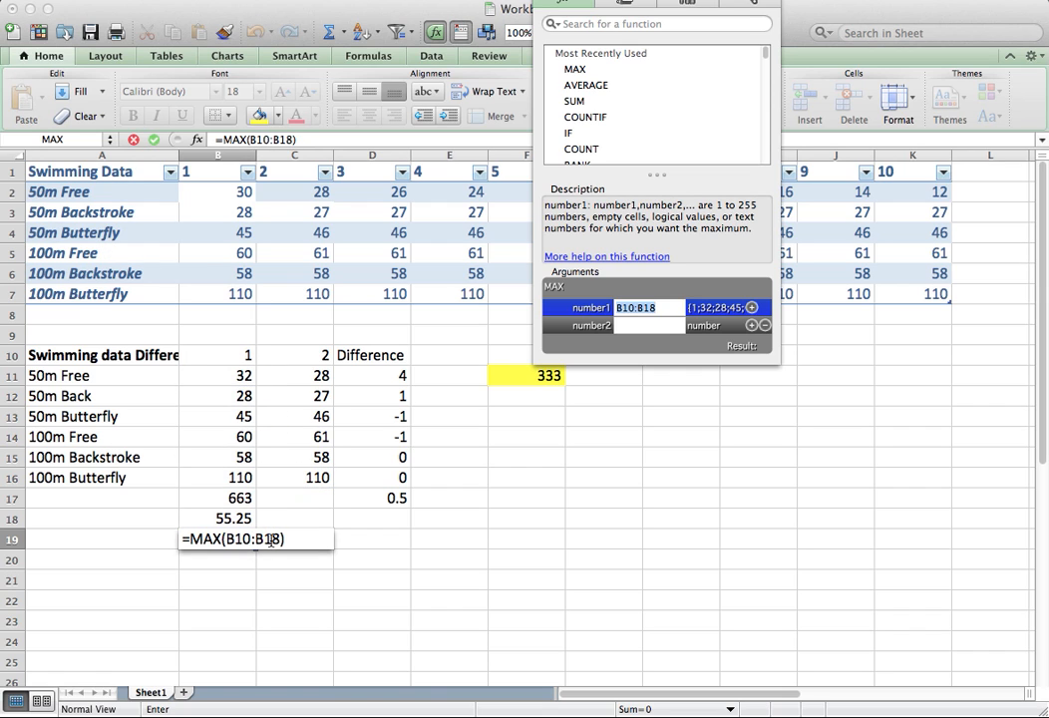
{"action": "left_click_drag", "start_coordinate": [281, 538], "coordinate": [228, 539]}
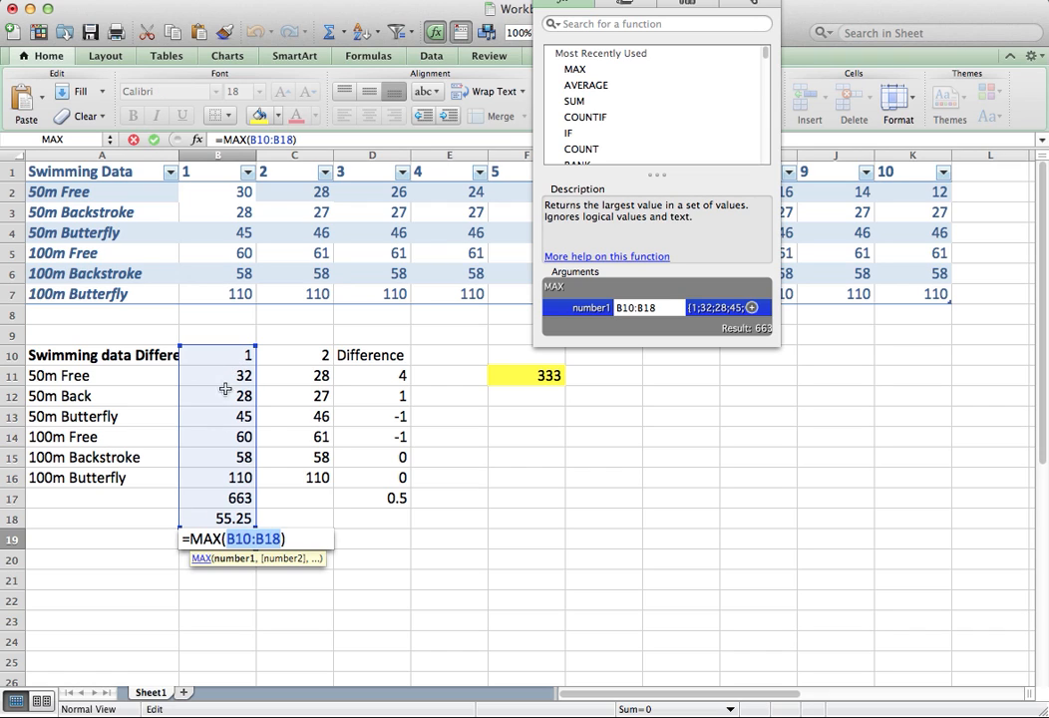
{"action": "left_click_drag", "start_coordinate": [218, 376], "coordinate": [299, 486]}
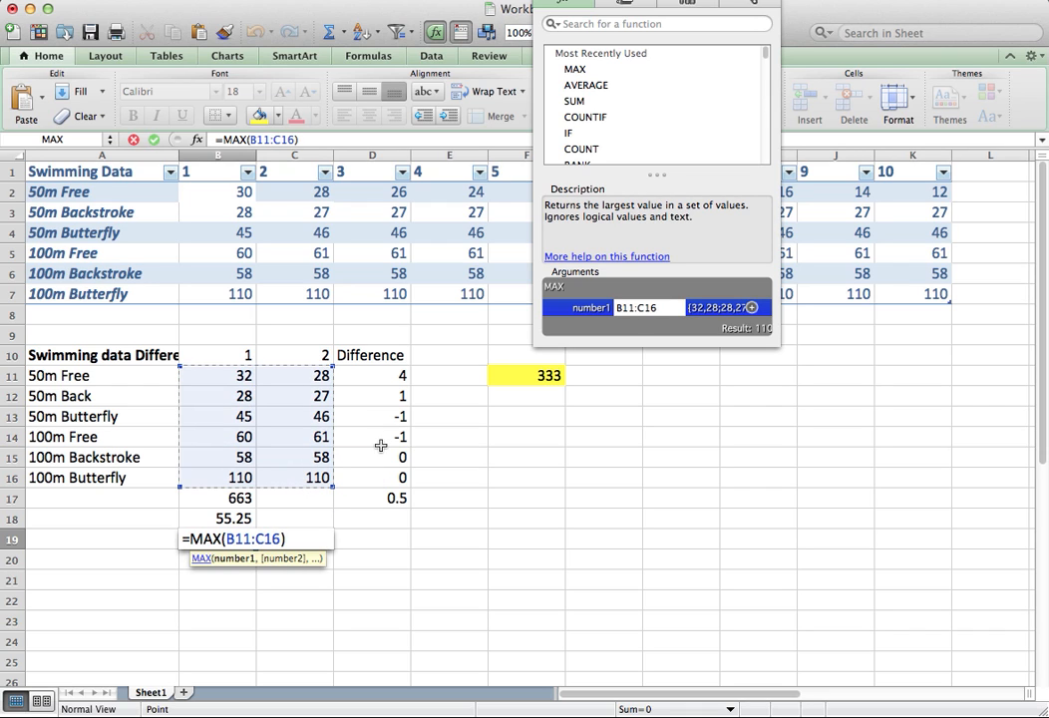
{"action": "key", "text": "Return"}
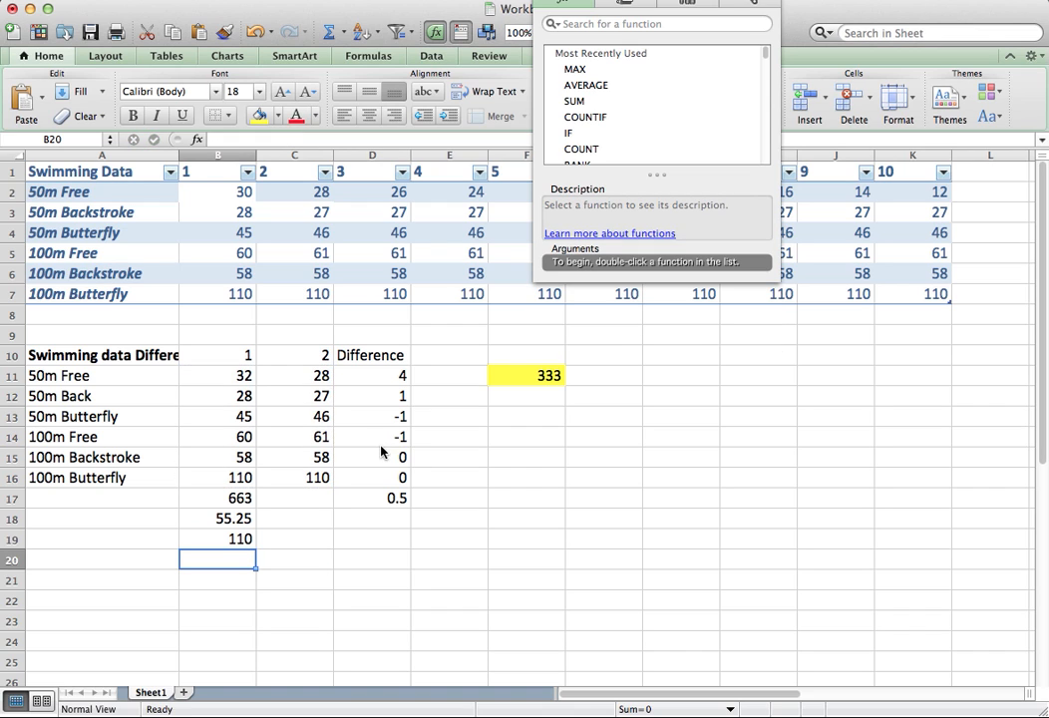
Find the smallest time of B11:C16 in B20 with the MIN function
{"action": "type", "text": "="}
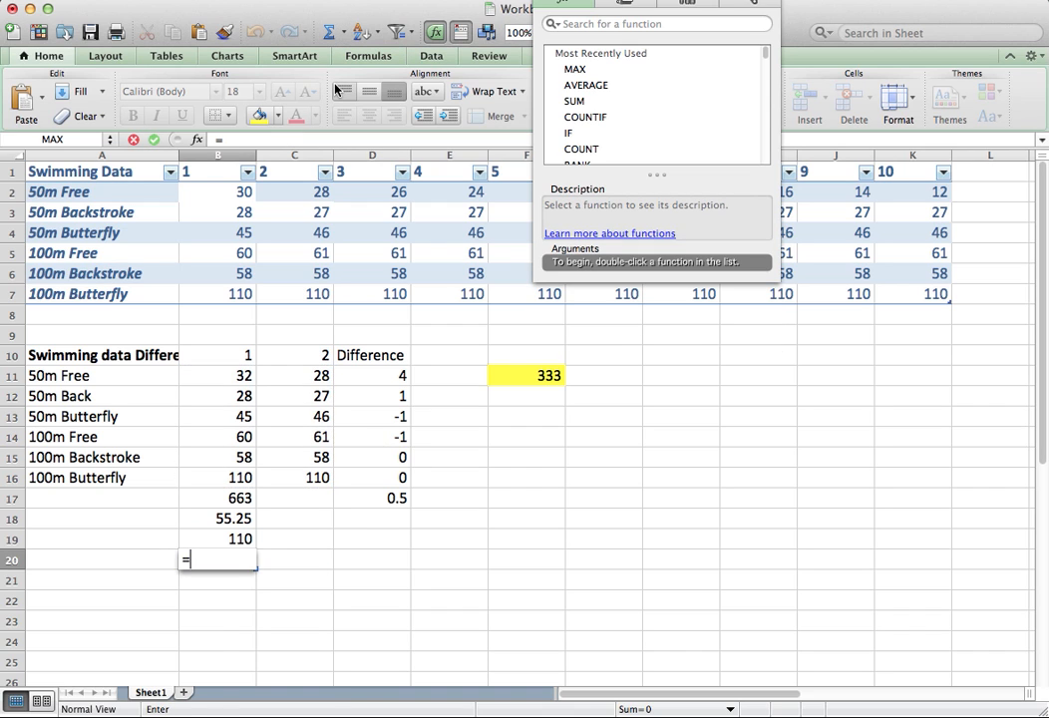
{"action": "type", "text": "Min"}
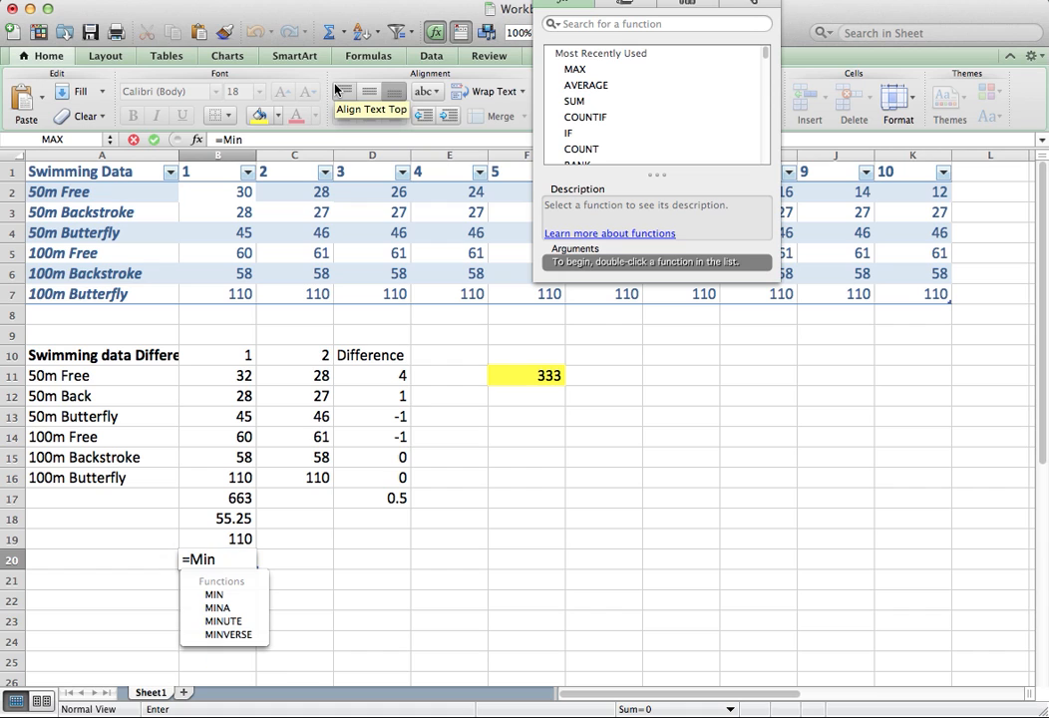
{"action": "type", "text": "("}
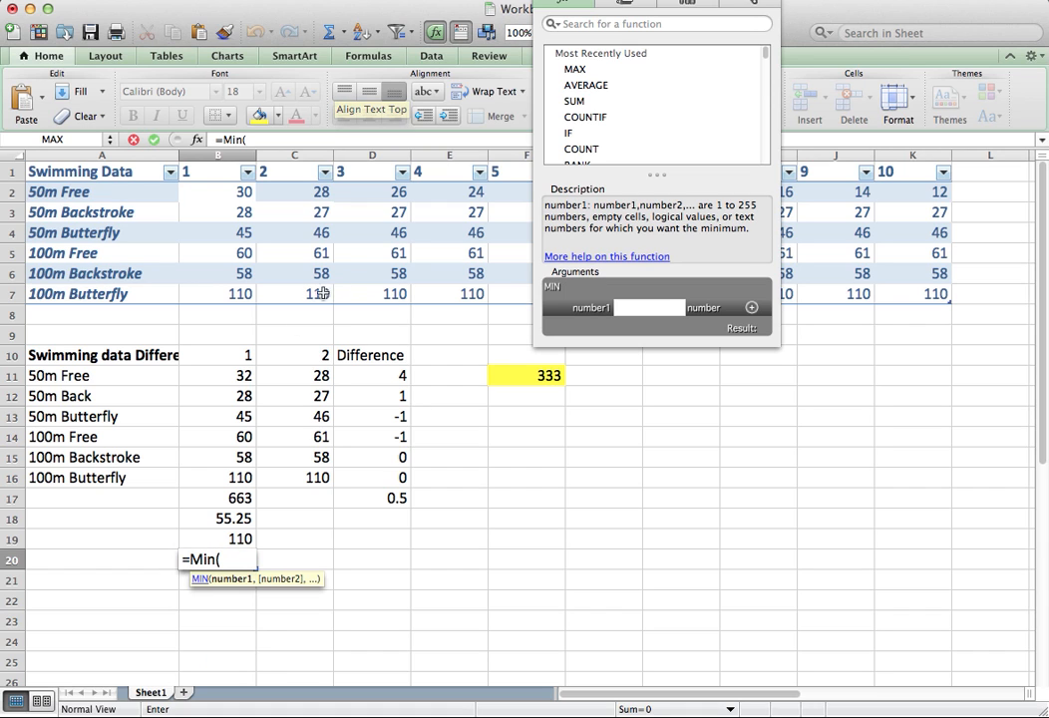
{"action": "left_click_drag", "start_coordinate": [229, 478], "coordinate": [301, 384]}
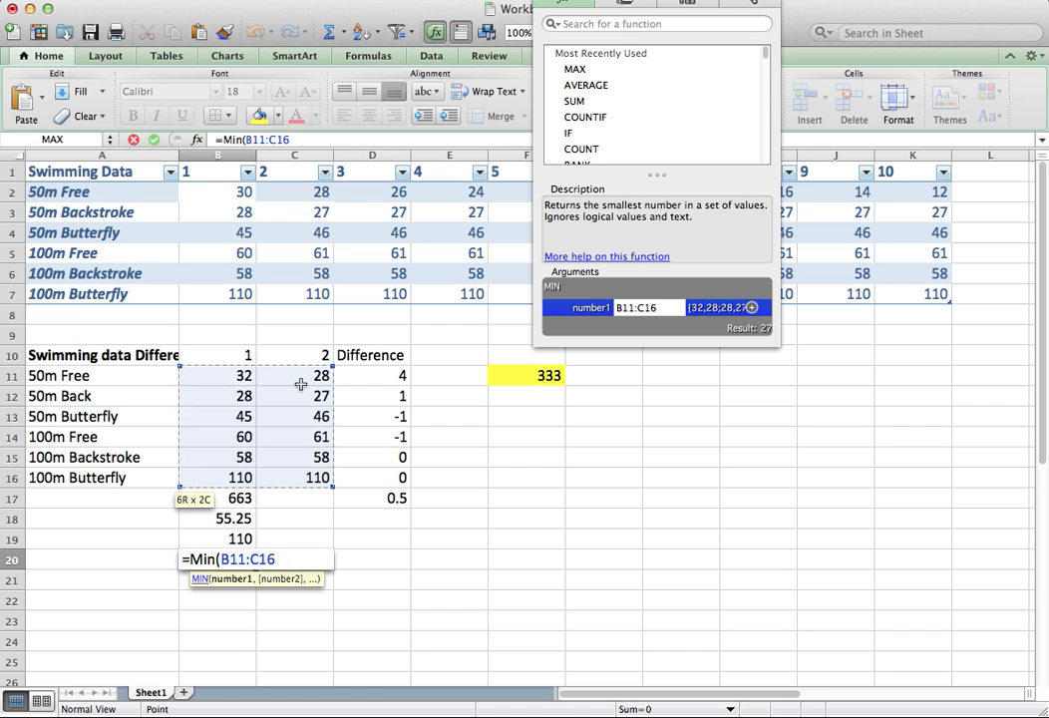
{"action": "type", "text": ")"}
{"action": "key", "text": "Return"}
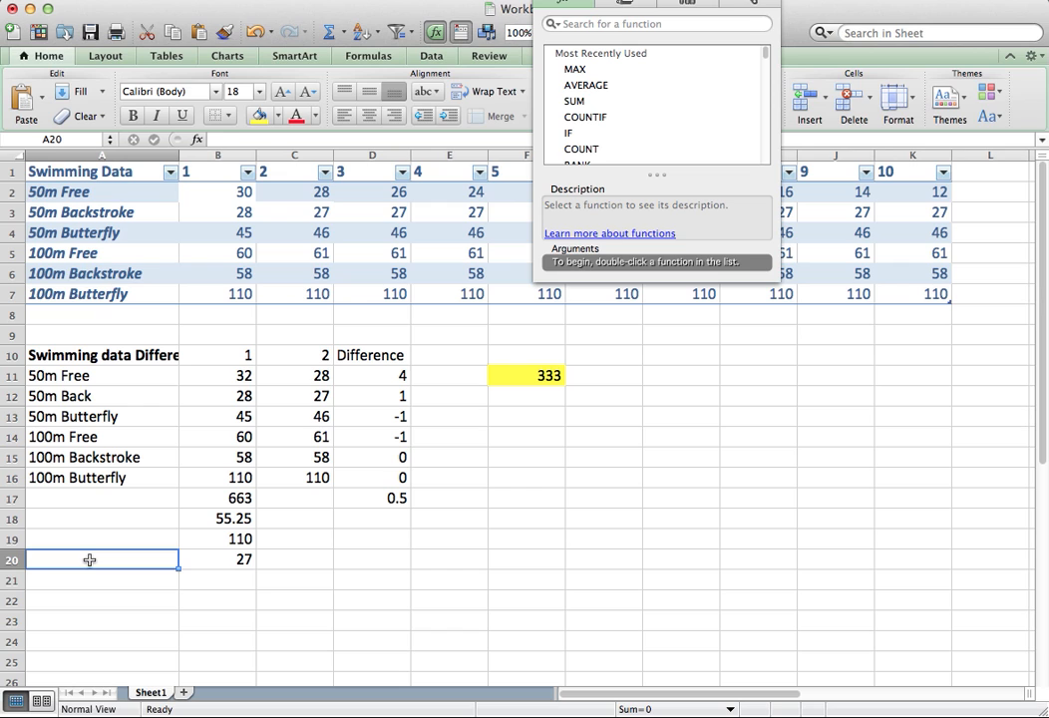
Label the summary rows in column A with Total in A17, Average in A18, Max in A19 and Min in A20
{"action": "type", "text": "Min"}
{"action": "key", "text": "Up"}
{"action": "type", "text": "Max"}
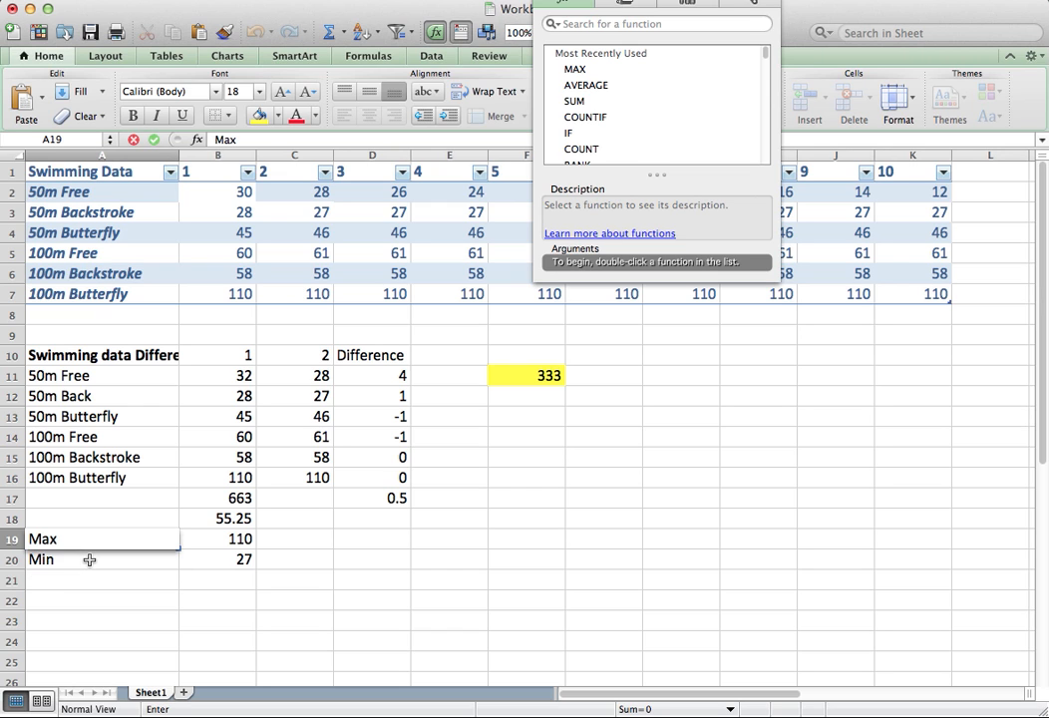
{"action": "key", "text": "Tab"}
{"action": "key", "text": "Up"}
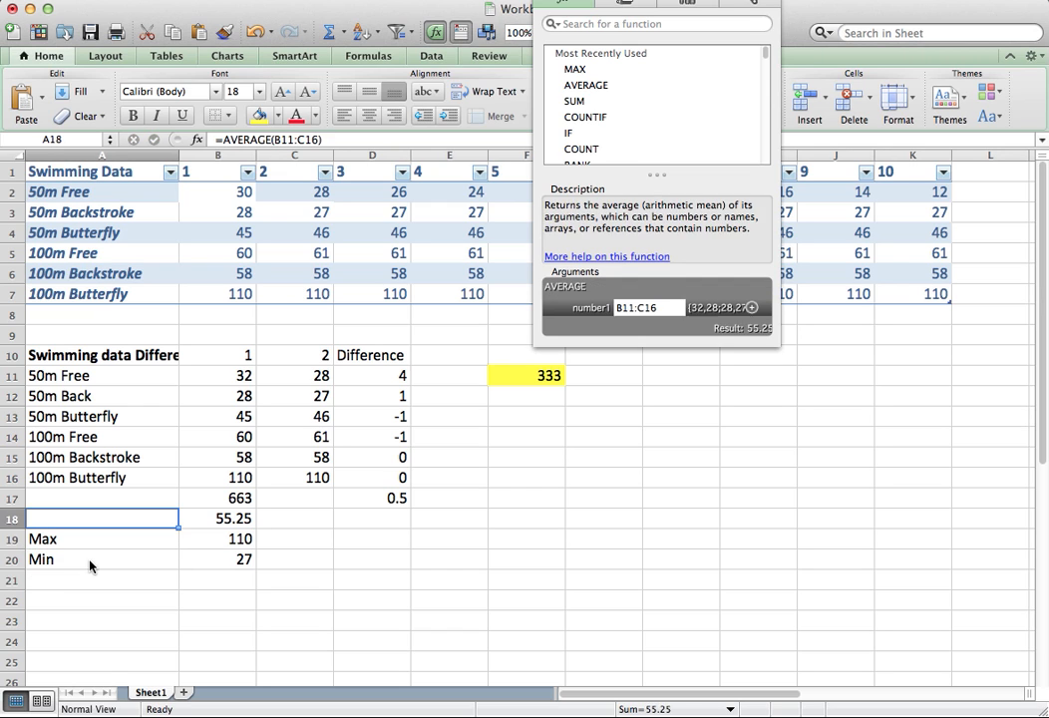
{"action": "key", "text": "Left"}
{"action": "type", "text": "Average"}
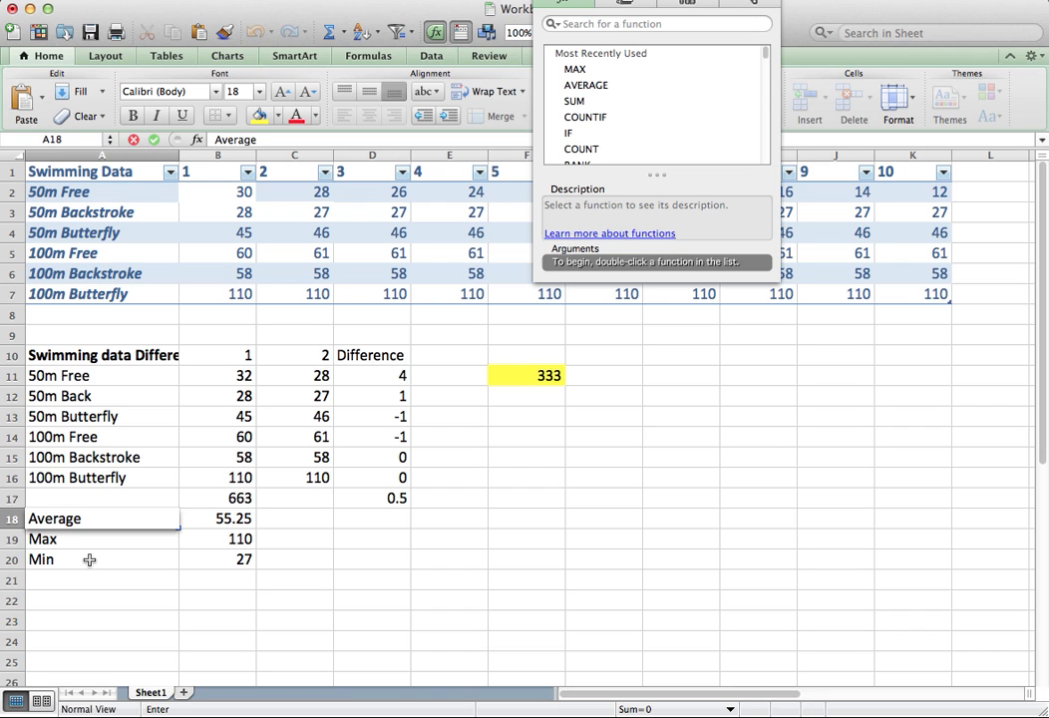
{"action": "key", "text": "Up"}
{"action": "type", "text": "Total"}
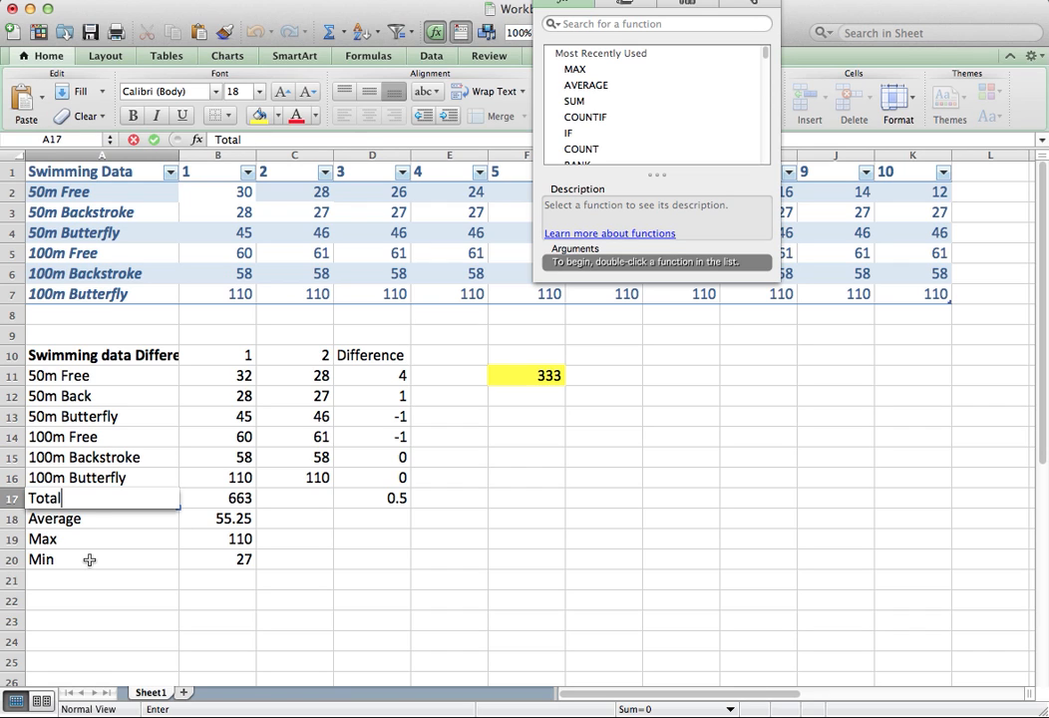
{"action": "key", "text": "Return"}
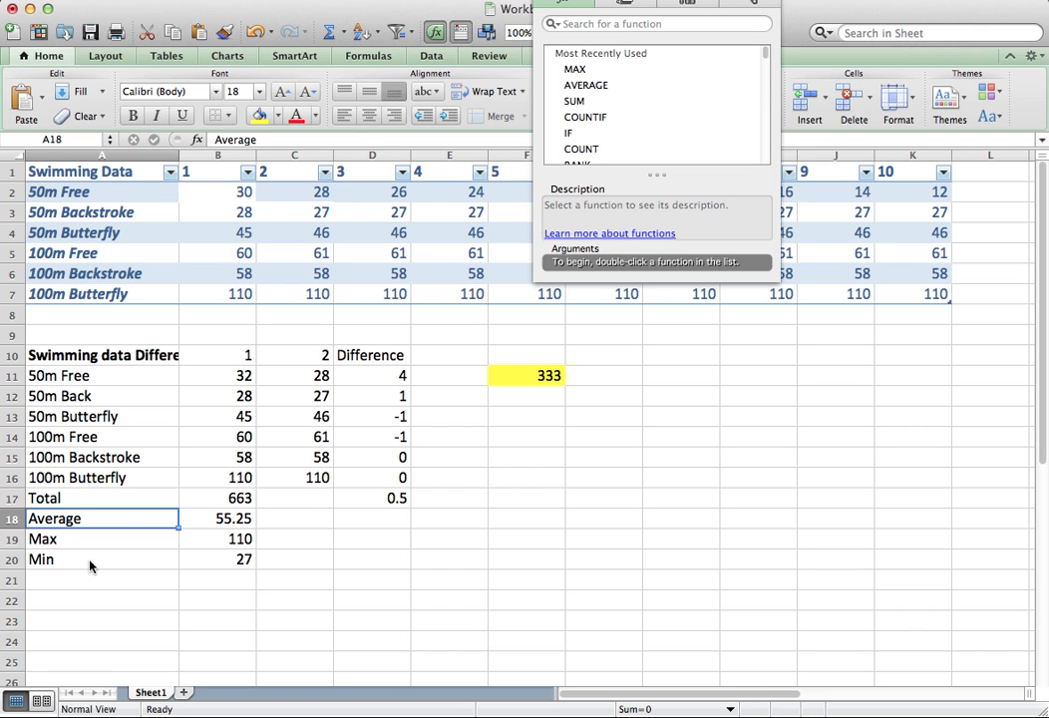
Review the cell range used by the average formula in B18 without changing it
{"action": "left_click", "coordinate": [249, 499]}
{"action": "left_click", "coordinate": [235, 521]}
{"action": "double_click", "coordinate": [236, 521]}
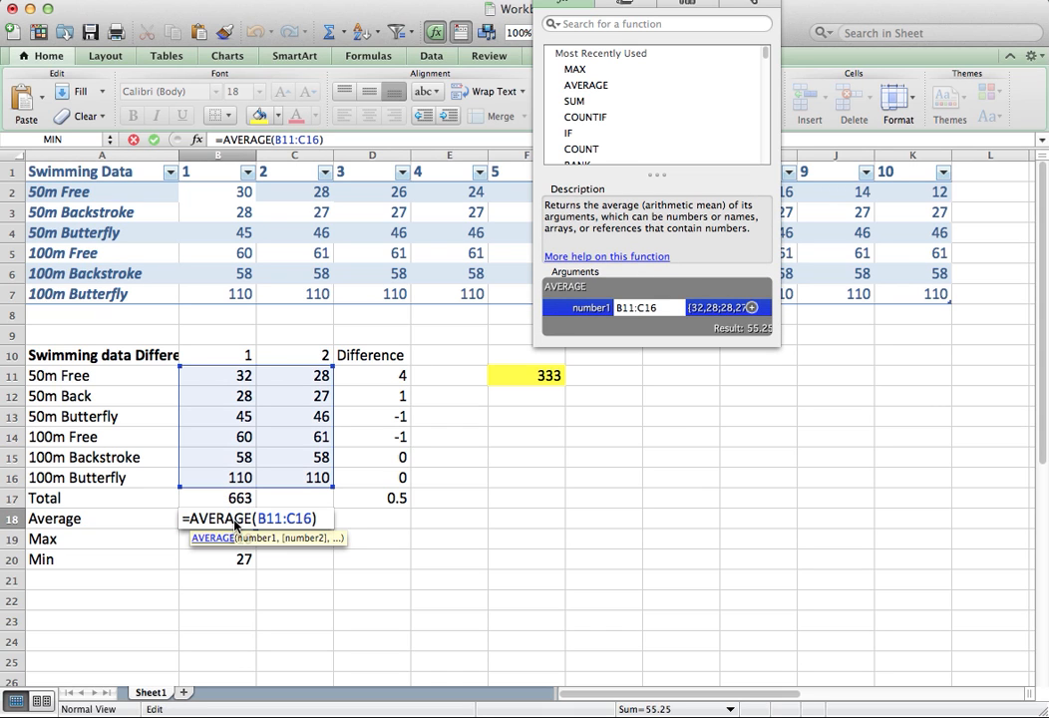
{"action": "key", "text": "Escape"}
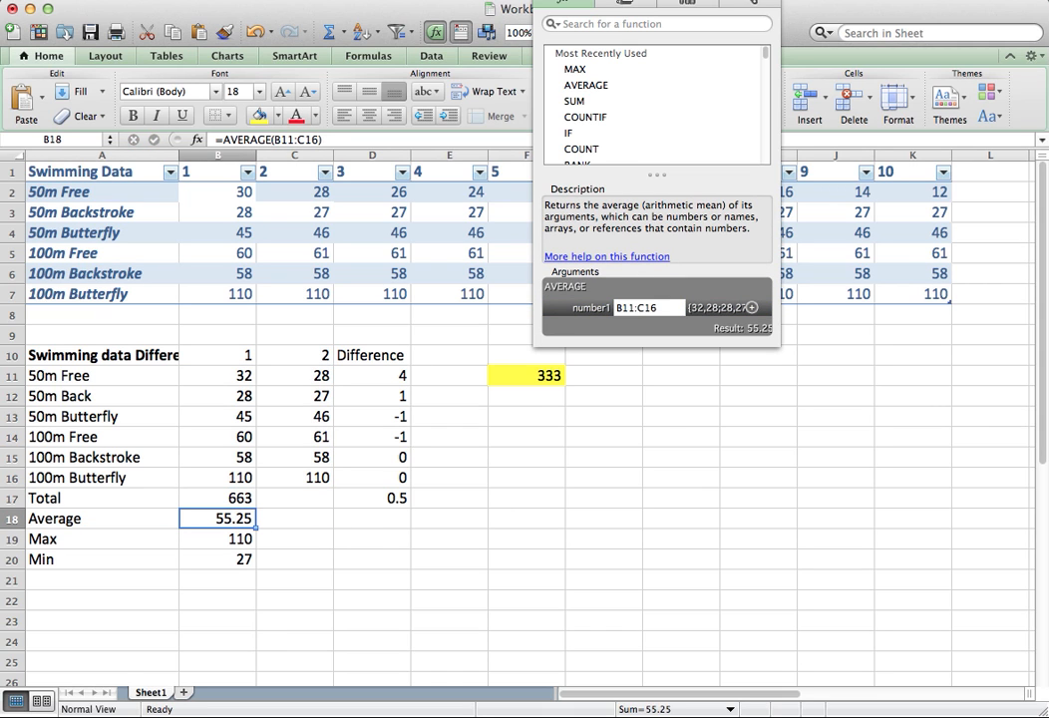